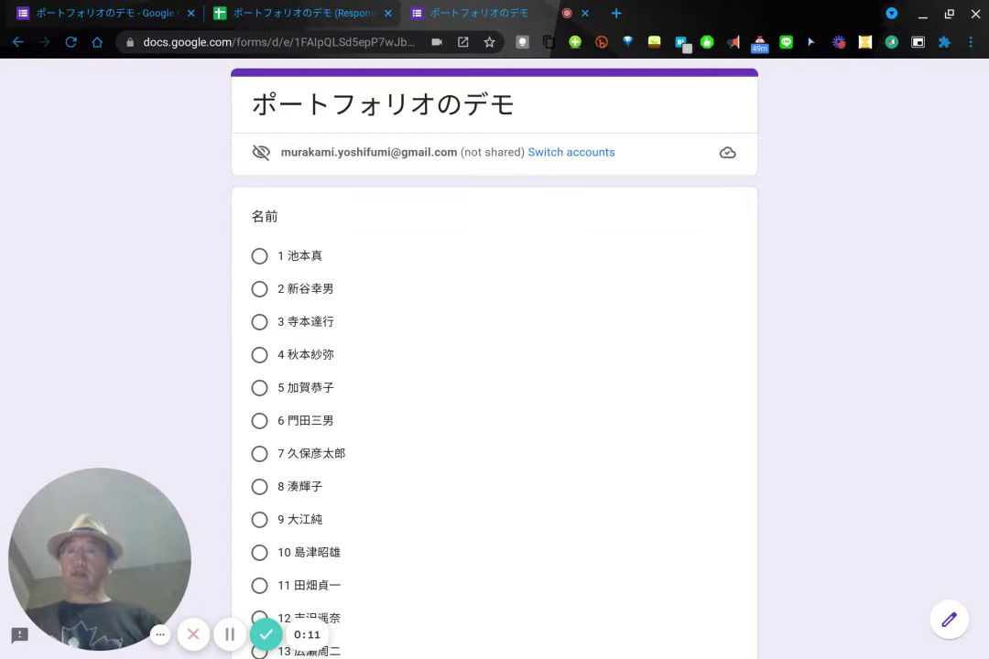
{"action": "mouse_move", "coordinate": [126, 516]}
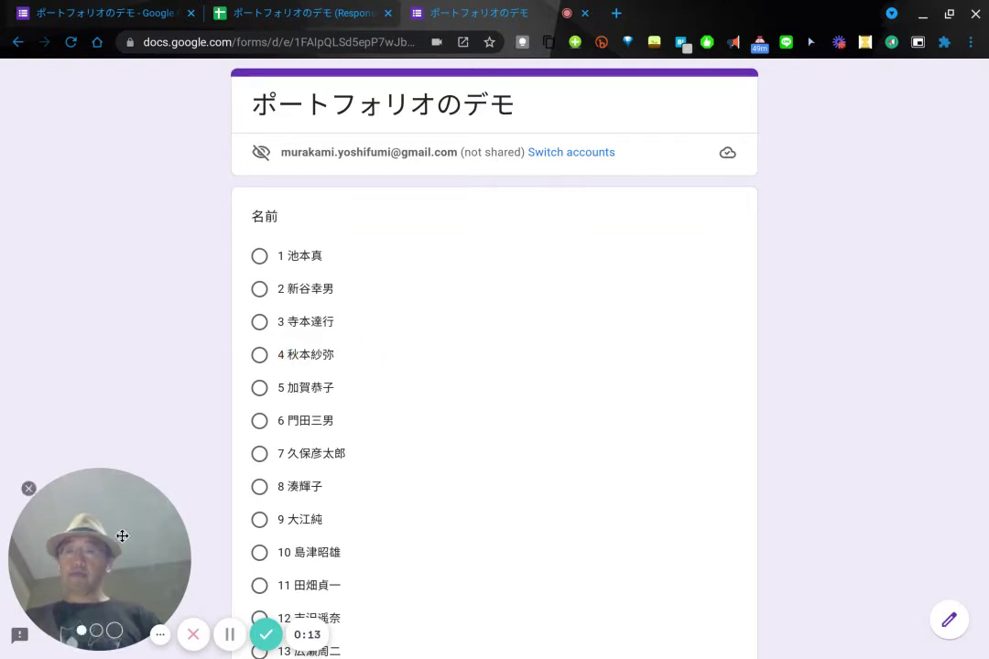
{"action": "left_click_drag", "start_coordinate": [121, 536], "coordinate": [777, 529]}
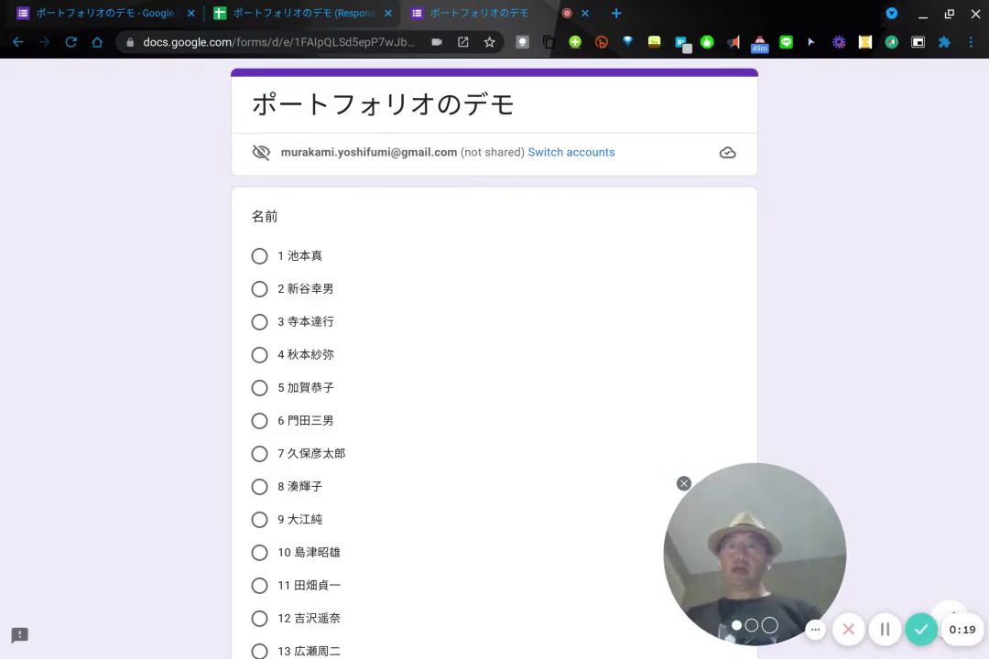
- Switch to the form's response spreadsheet and compare the Form responses 1 sheet with the two sheets filtered by respondent
{"action": "left_click", "coordinate": [322, 14]}
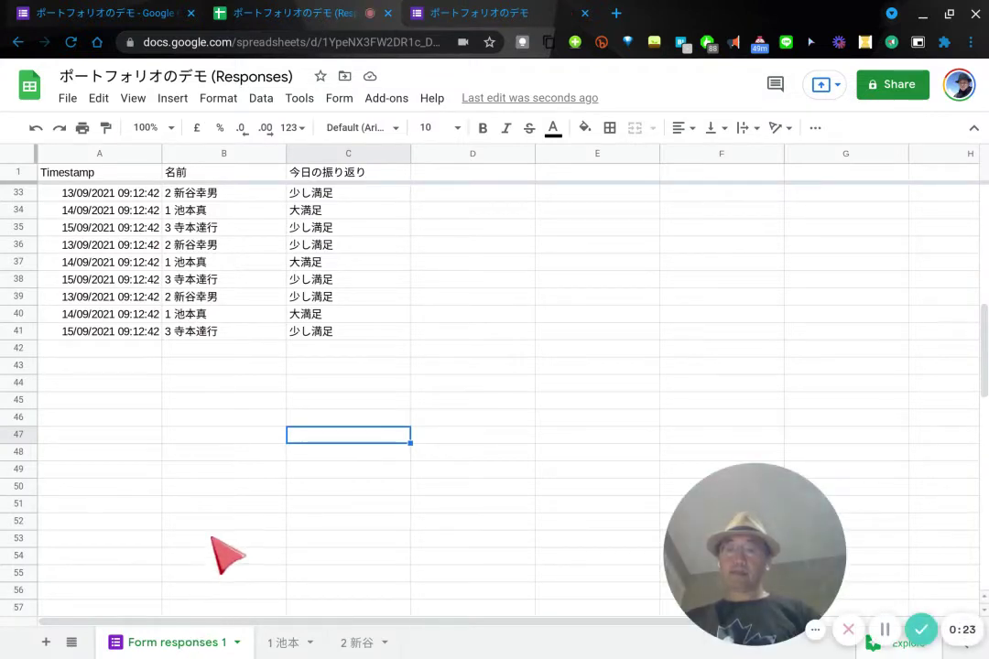
{"action": "scroll", "coordinate": [229, 557], "scroll_direction": "up", "scroll_amount": 10}
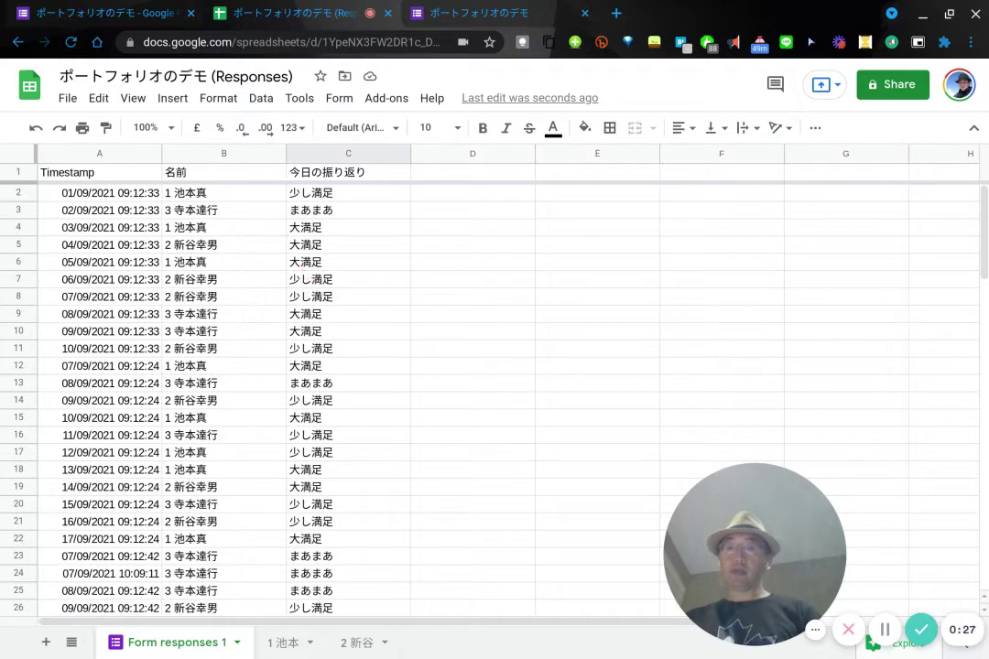
{"action": "left_click", "coordinate": [284, 644]}
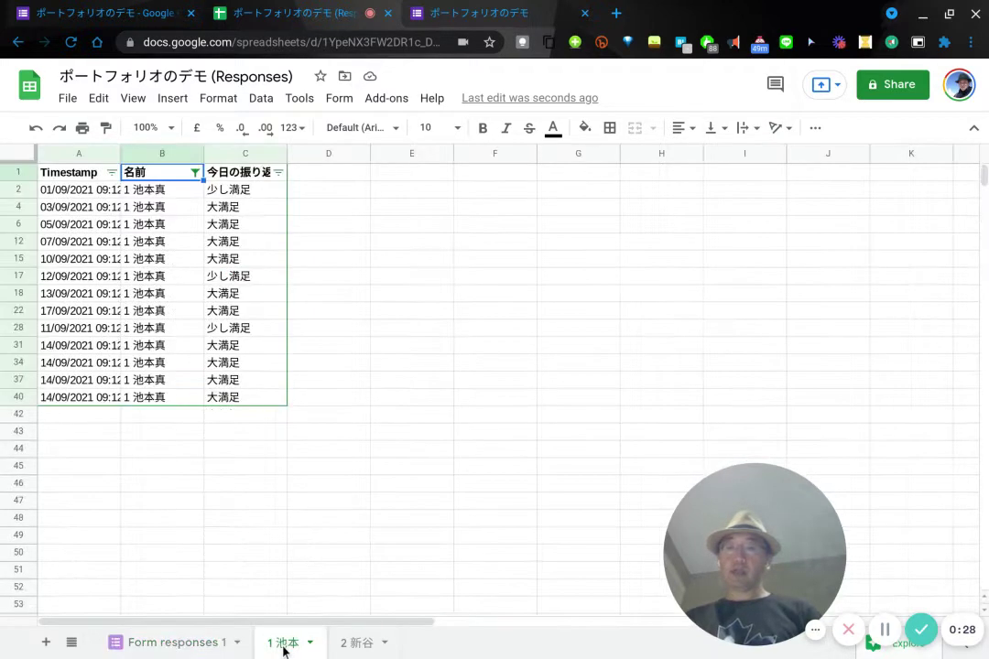
{"action": "left_click", "coordinate": [367, 643]}
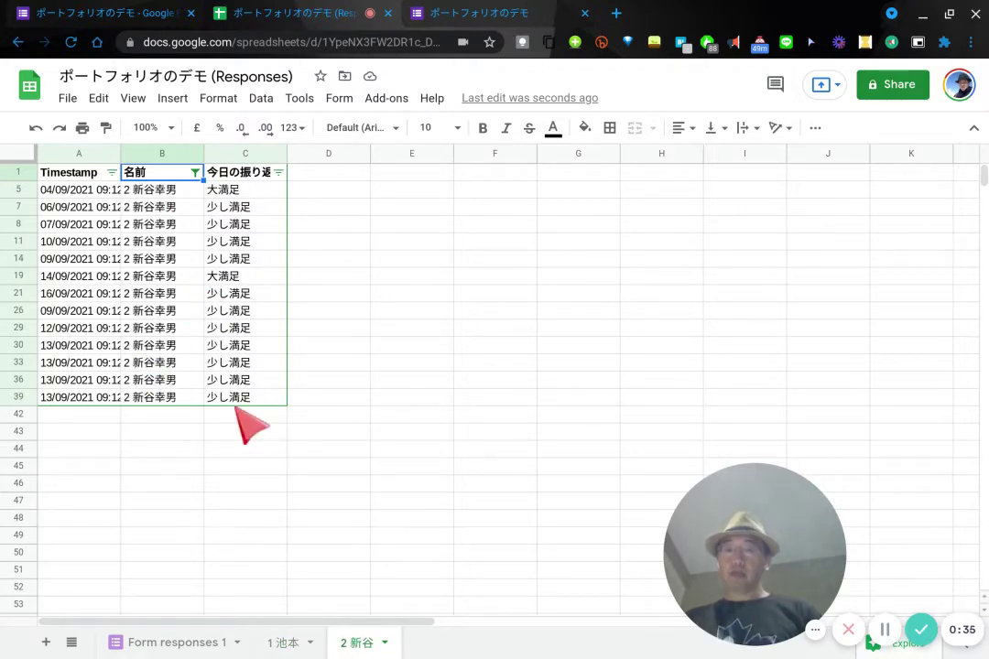
{"action": "left_click", "coordinate": [182, 645]}
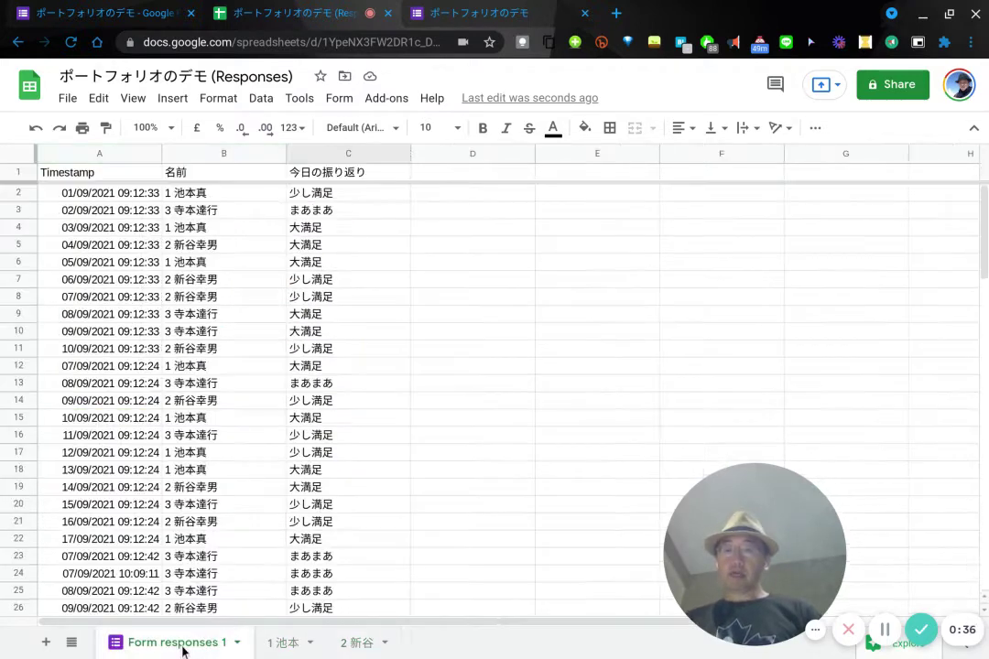
{"action": "scroll", "coordinate": [211, 351], "scroll_direction": "down", "scroll_amount": 3}
{"action": "scroll", "coordinate": [211, 350], "scroll_direction": "down", "scroll_amount": 4}
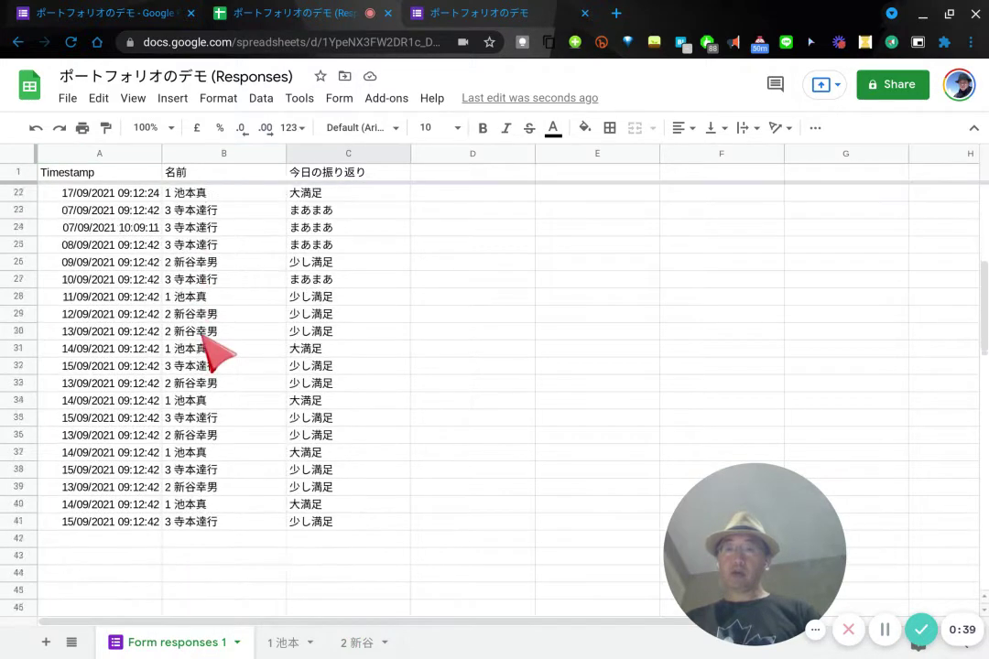
{"action": "scroll", "coordinate": [210, 346], "scroll_direction": "up", "scroll_amount": 7}
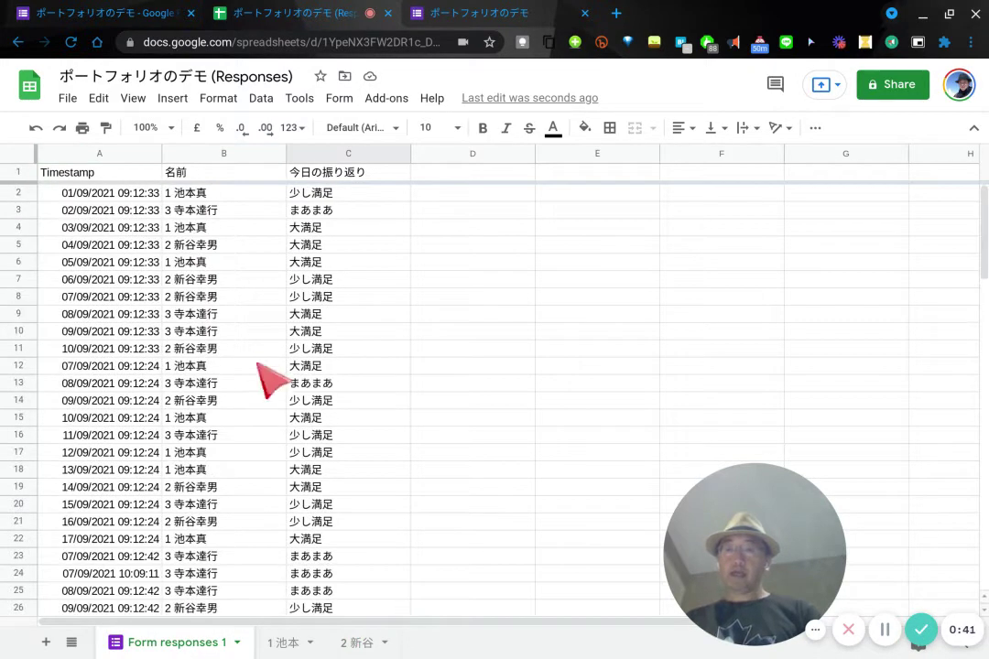
{"action": "left_click", "coordinate": [284, 643]}
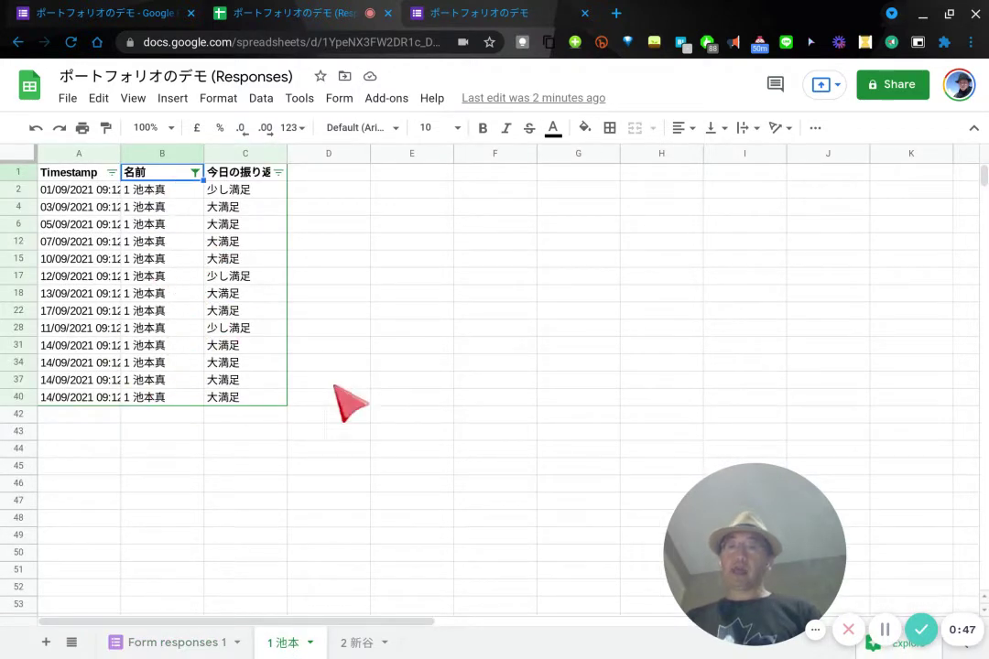
{"action": "left_click", "coordinate": [348, 648]}
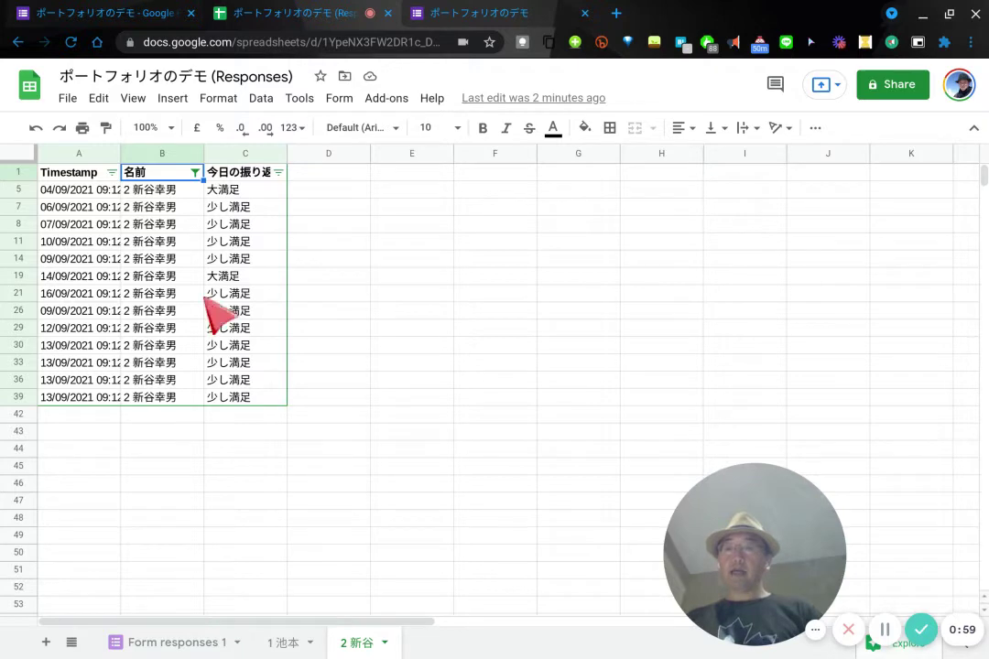
{"action": "left_click", "coordinate": [149, 642]}
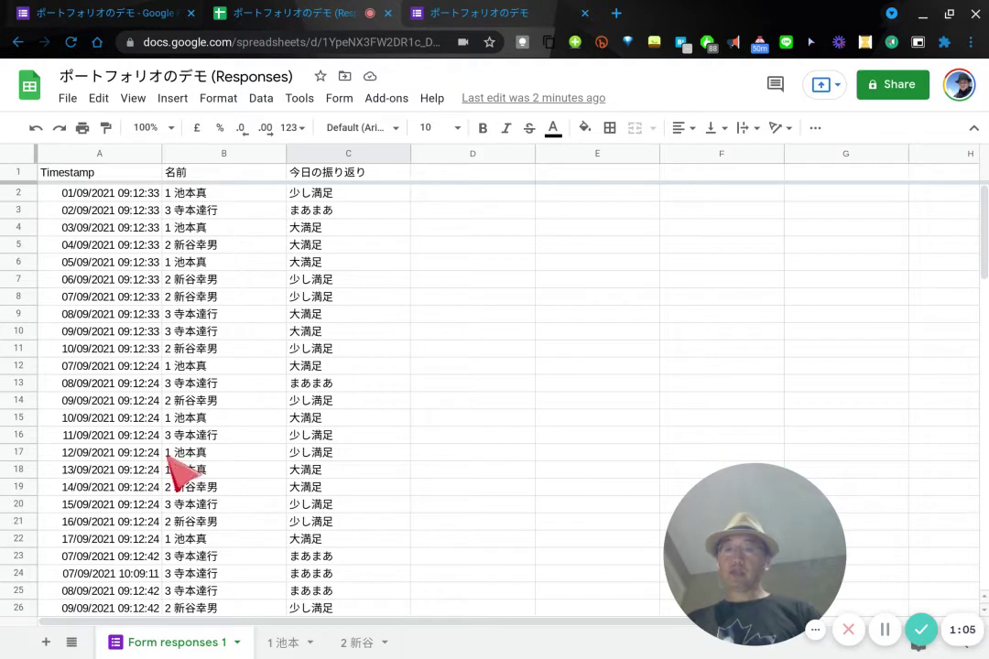
- Add a new sheet and rename it with the number 3 followed by the third respondent's surname
{"action": "left_click", "coordinate": [45, 644]}
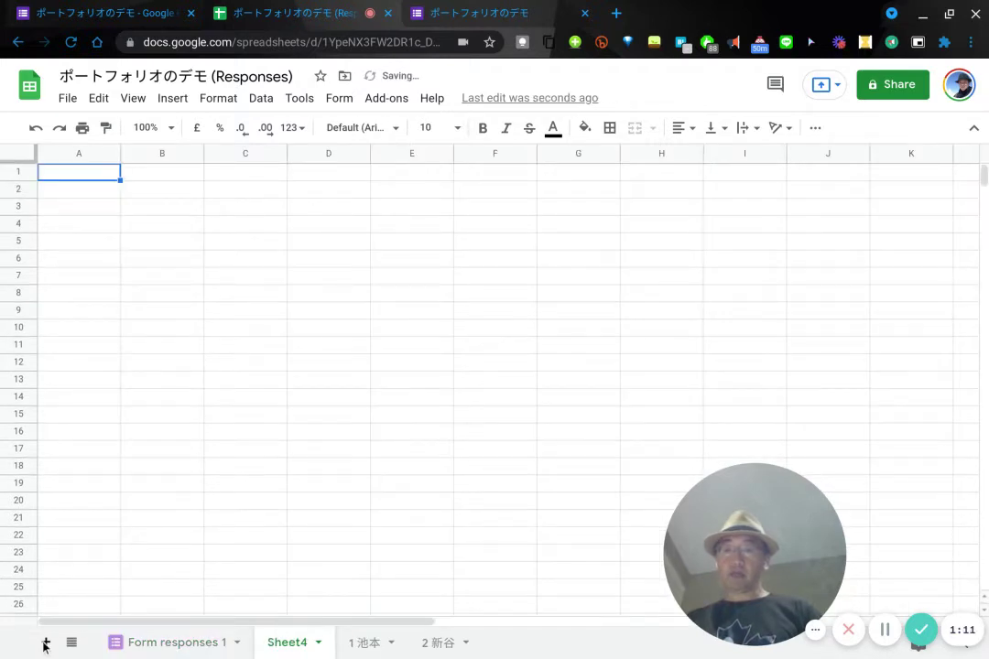
{"action": "left_click", "coordinate": [317, 644]}
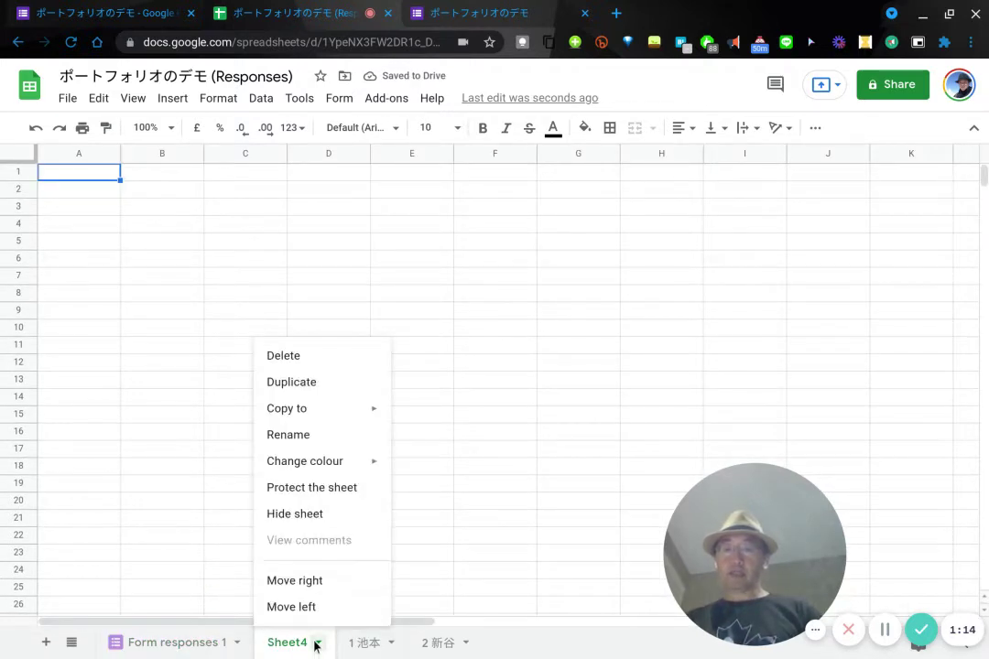
{"action": "left_click", "coordinate": [302, 437]}
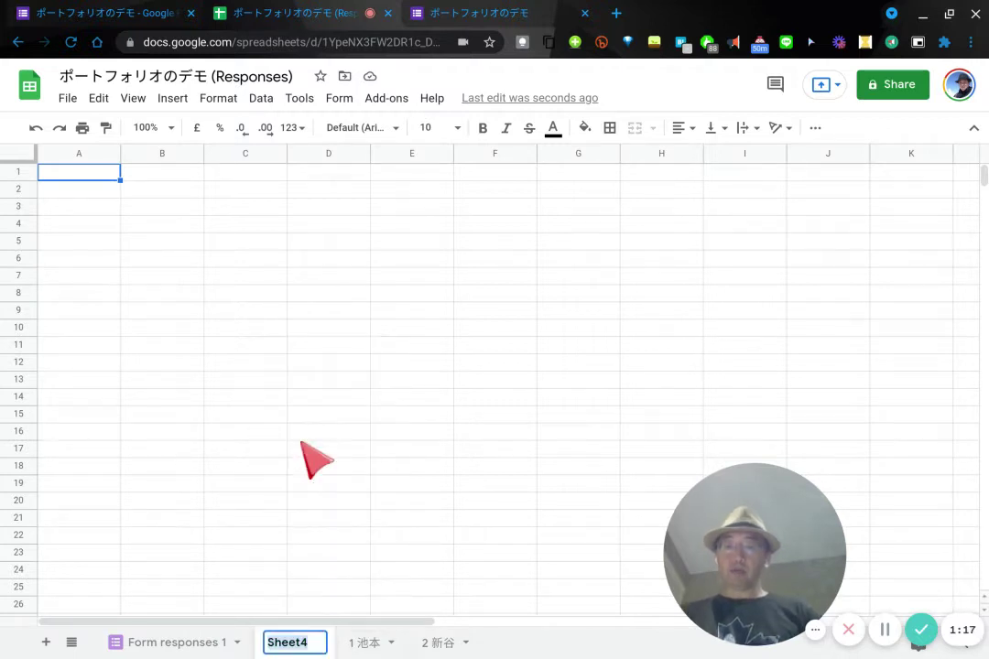
{"action": "type", "text": "3"}
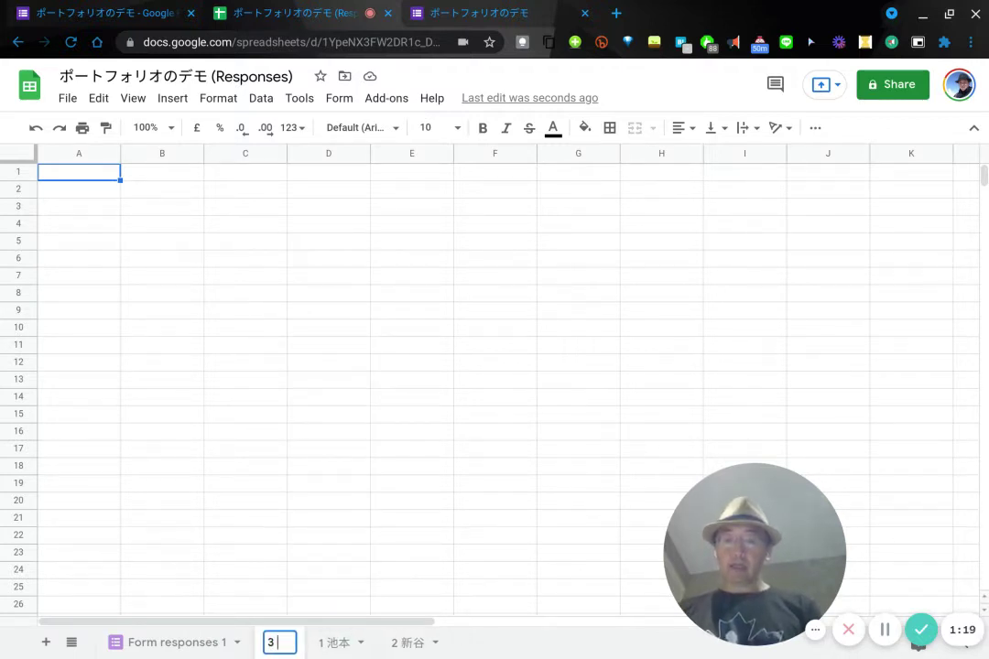
{"action": "key", "text": "ctrl+space"}
{"action": "type", "text": "t"}
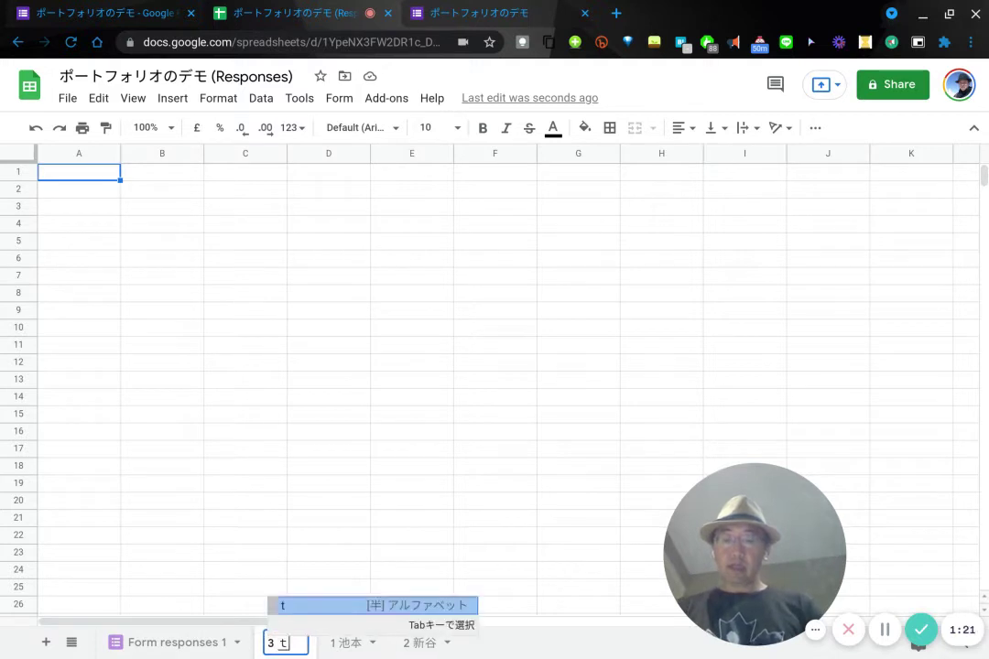
{"action": "type", "text": "eramoto"}
{"action": "key", "text": "space"}
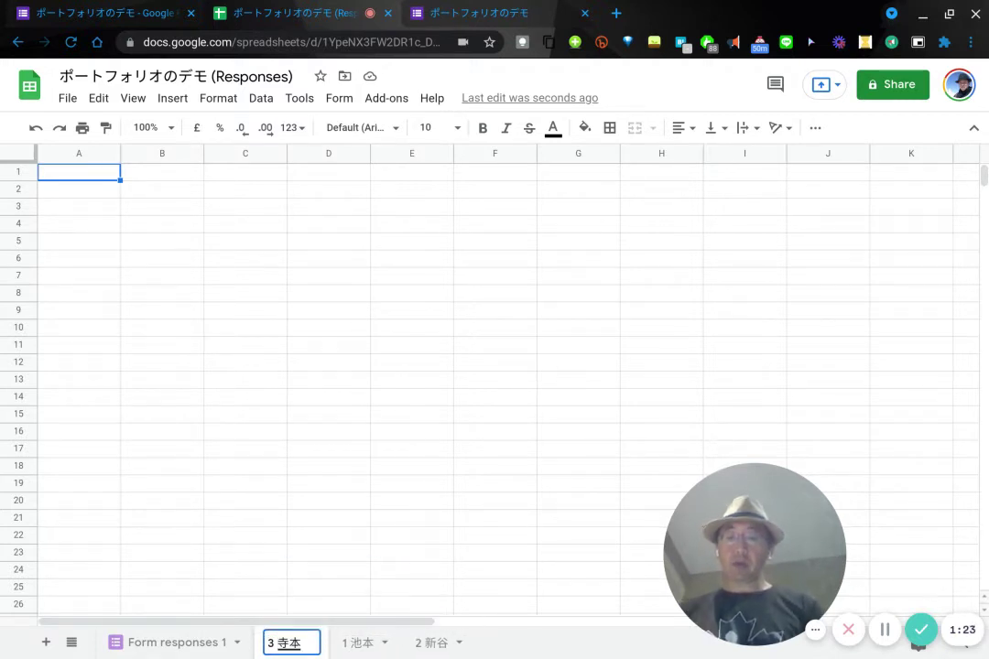
{"action": "key", "text": "Return"}
{"action": "key", "text": "Return"}
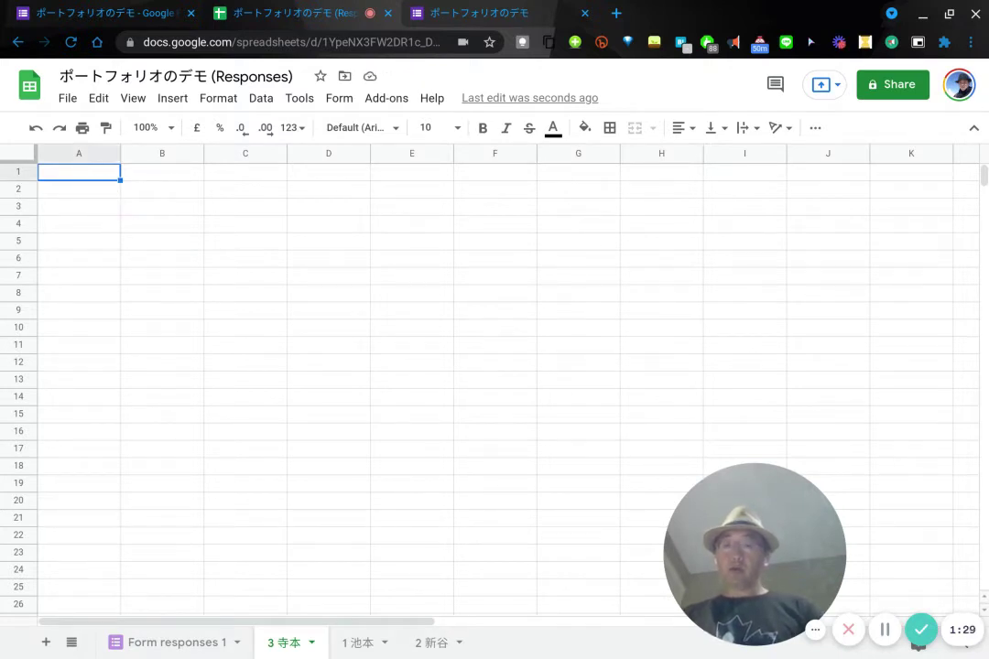
- Begin a QUERY formula in cell A1 of the new sheet, up to its opening parenthesis
{"action": "type", "text": "="}
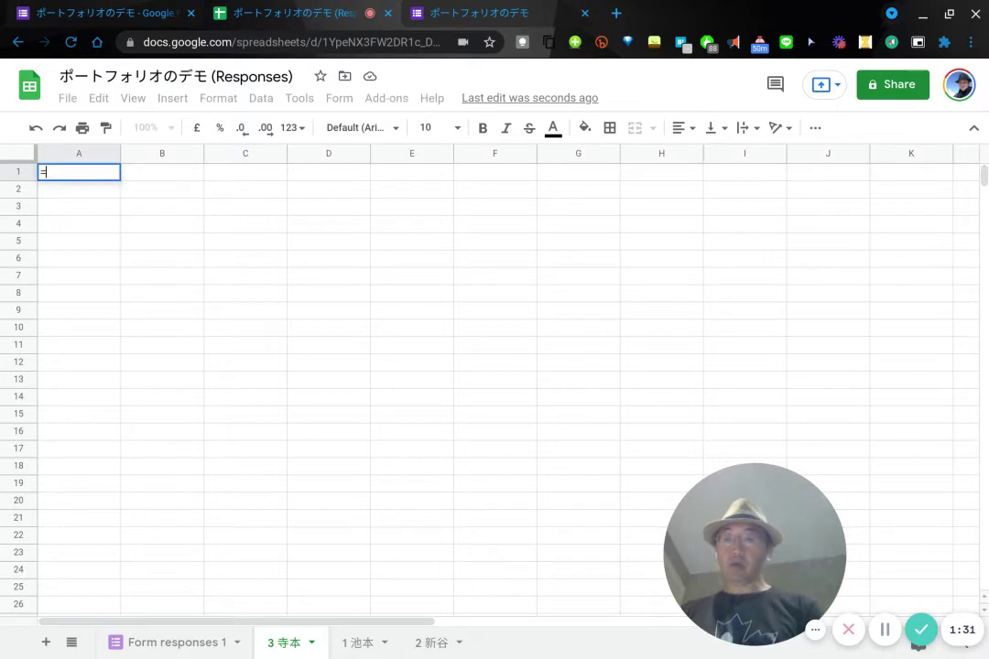
{"action": "type", "text": "quw"}
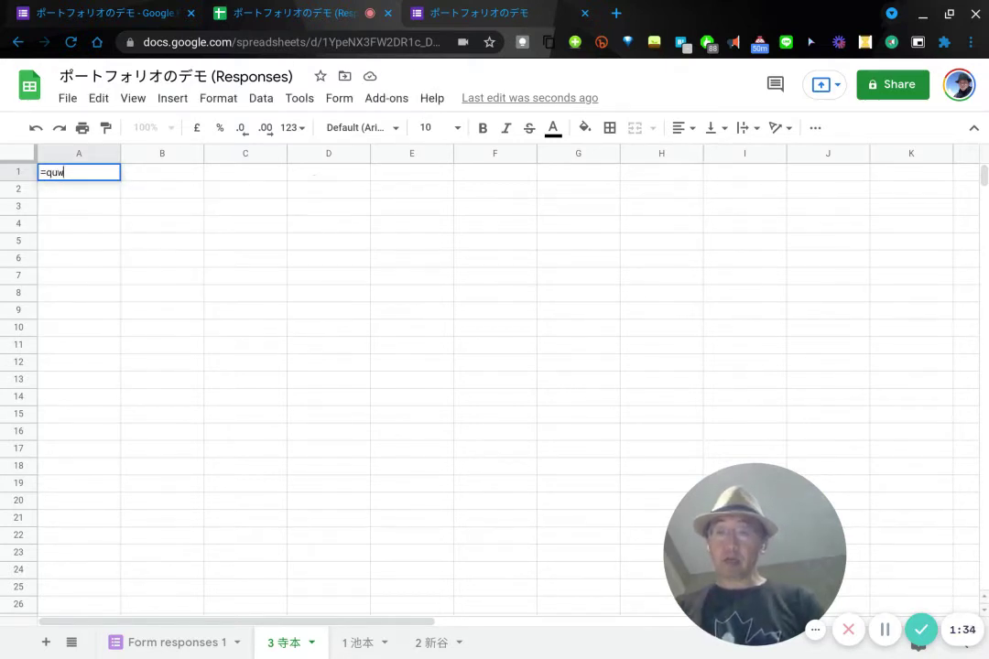
{"action": "key", "text": "BackSpace"}
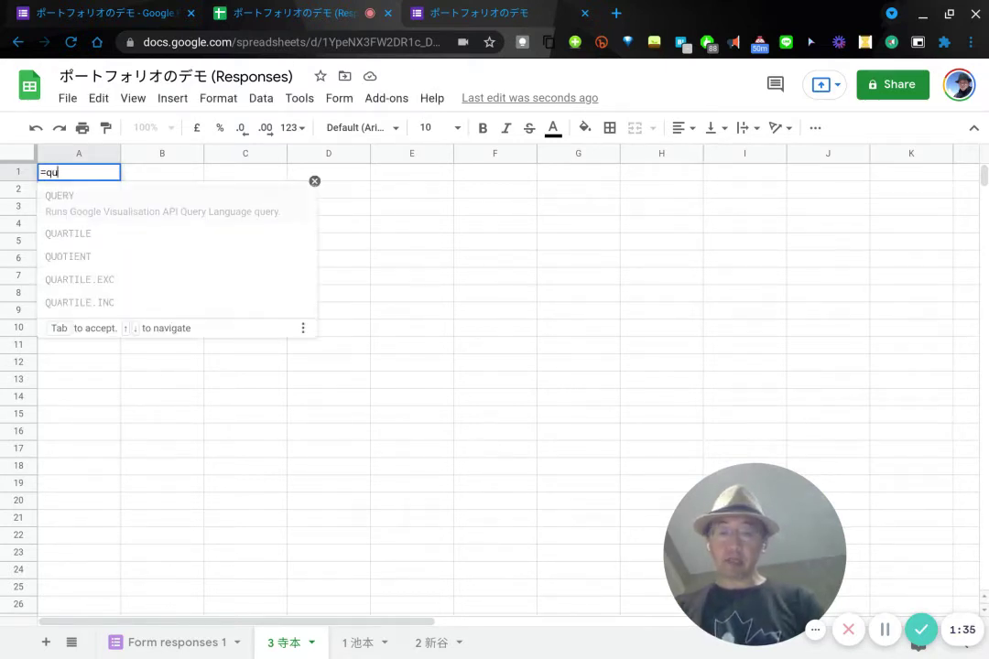
{"action": "type", "text": "erY"}
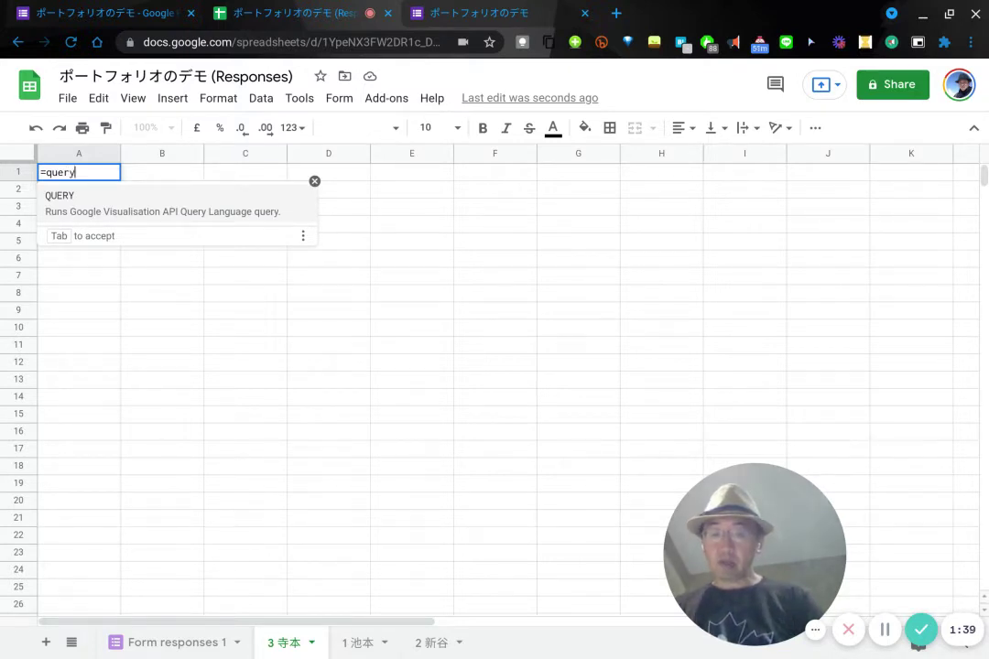
{"action": "type", "text": "("}
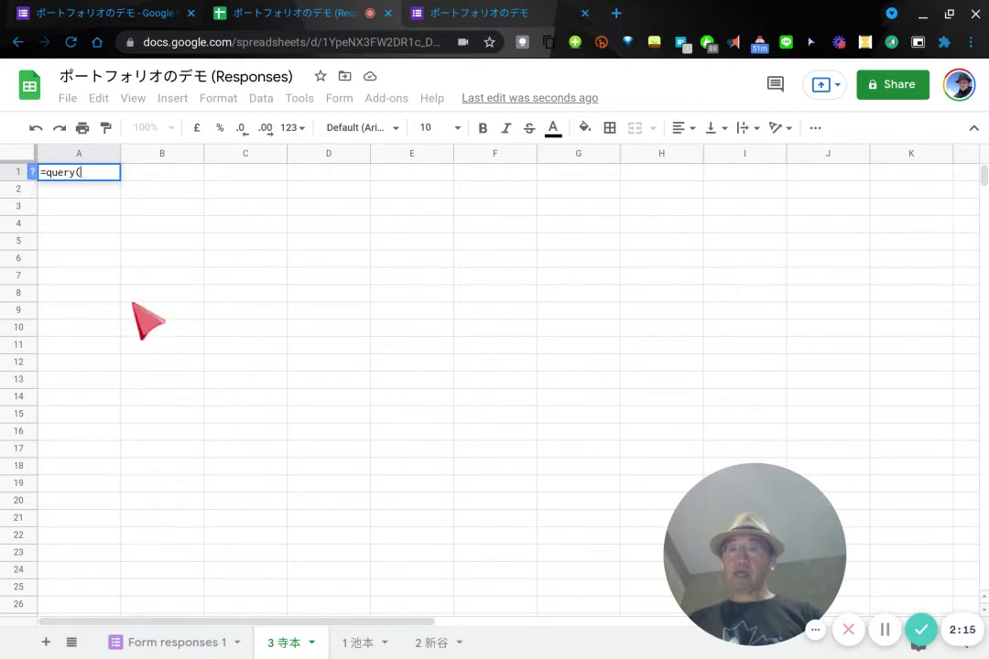
- Reference the range A1:C12 on the Form responses 1 sheet as the QUERY formula's data argument
{"action": "left_click", "coordinate": [174, 643]}
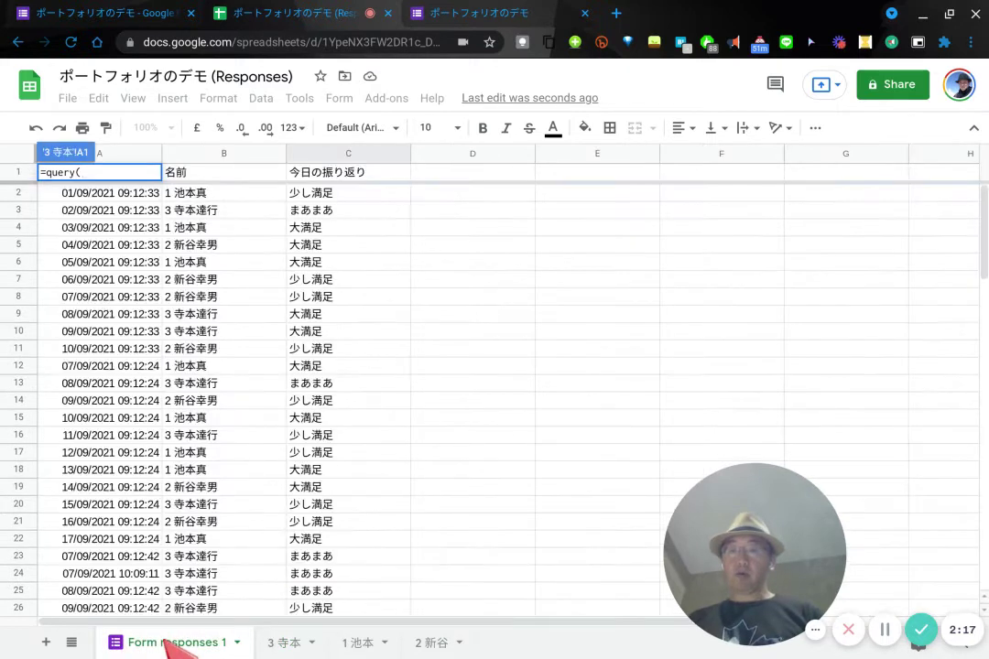
{"action": "left_click", "coordinate": [125, 192]}
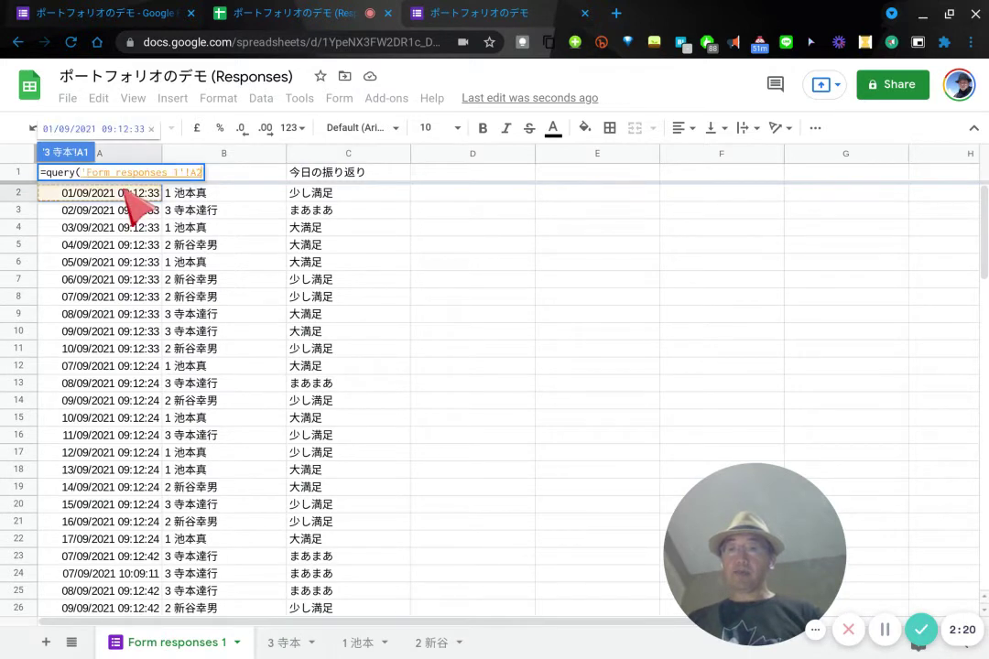
{"action": "key", "text": "Up"}
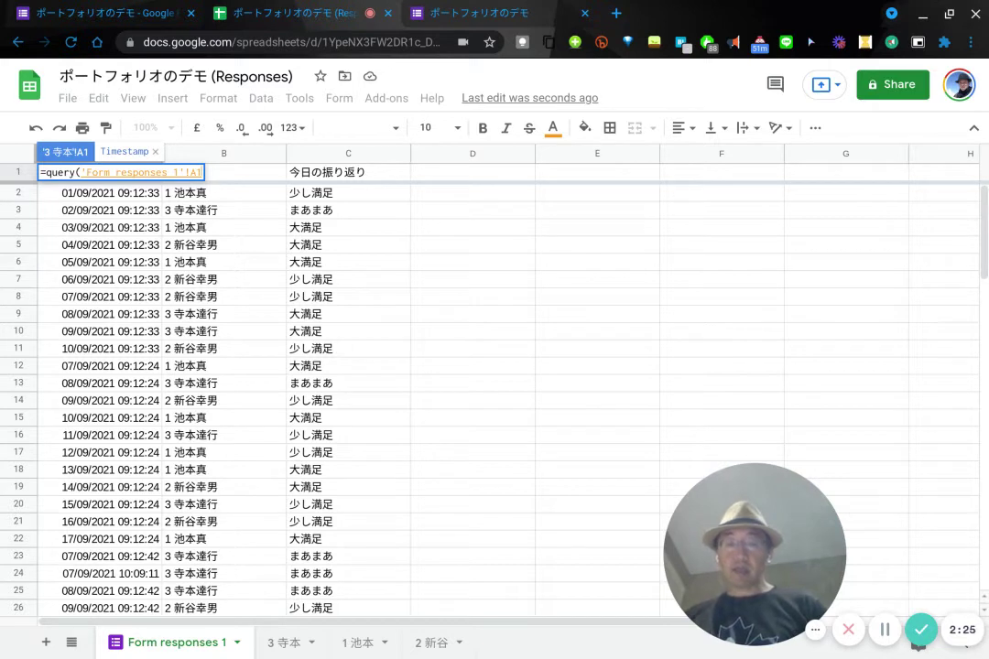
{"action": "key", "text": "shift+Right"}
{"action": "key", "text": "shift+Right"}
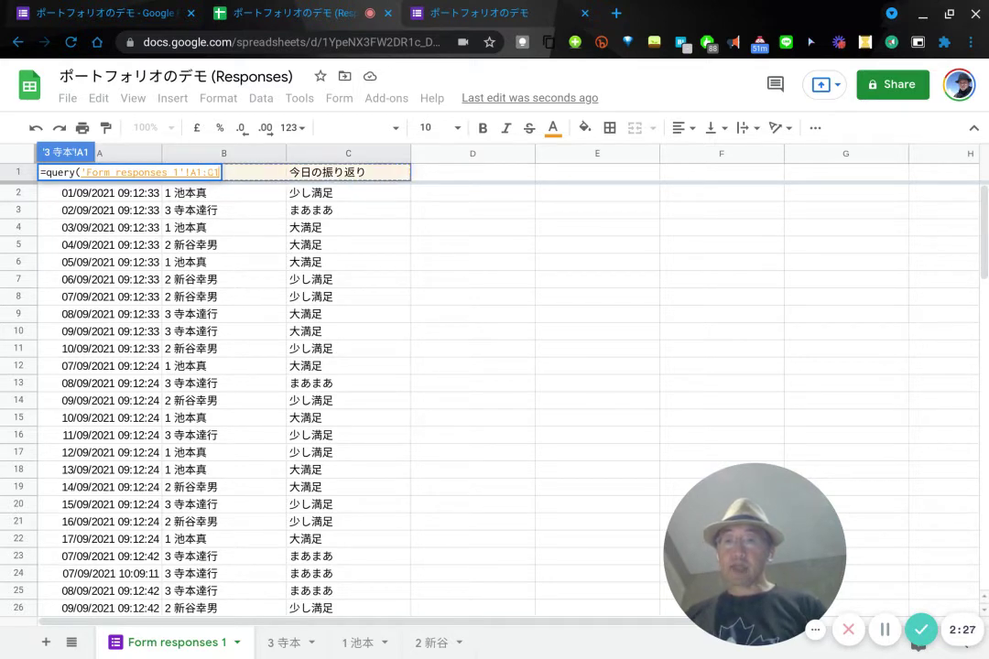
{"action": "key", "text": "shift+Down"}
{"action": "key", "text": "shift+Down"}
{"action": "key", "text": "shift+Down"}
{"action": "key", "text": "shift+Down"}
{"action": "key", "text": "shift+Down"}
{"action": "key", "text": "shift+Down"}
{"action": "key", "text": "shift+Down"}
{"action": "key", "text": "shift+Down"}
{"action": "key", "text": "shift+Down"}
{"action": "key", "text": "shift+Down"}
{"action": "key", "text": "shift+Down"}
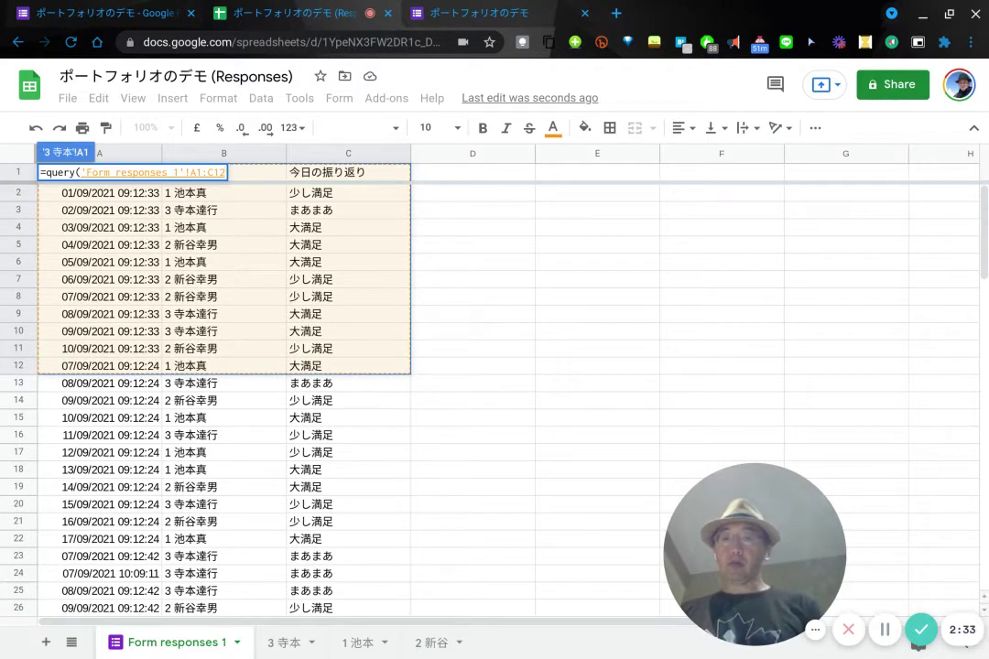
- Extend the formula's data range to end at C100 and complete it as =query('Form responses 1'!A1:C100)
{"action": "key", "text": "BackSpace"}
{"action": "key", "text": "BackSpace"}
{"action": "type", "text": "100"}
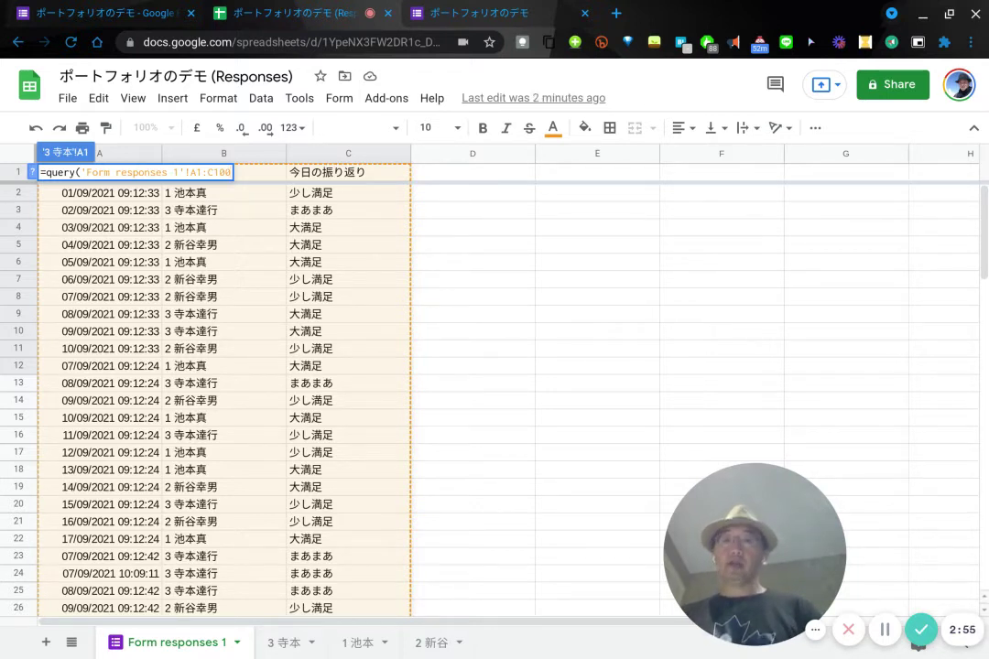
{"action": "type", "text": ")"}
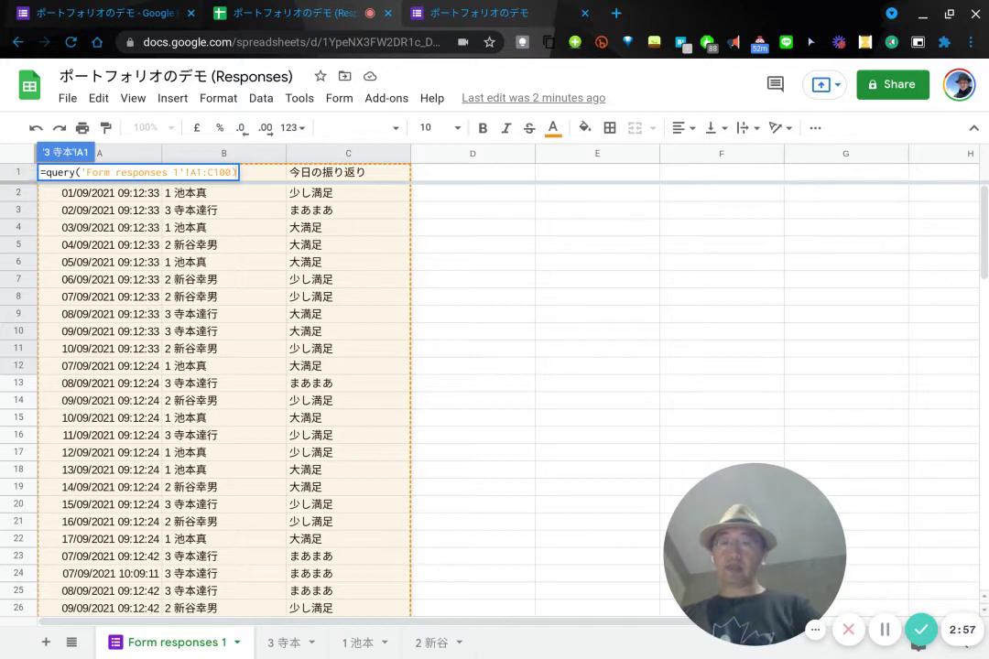
{"action": "key", "text": "Return"}
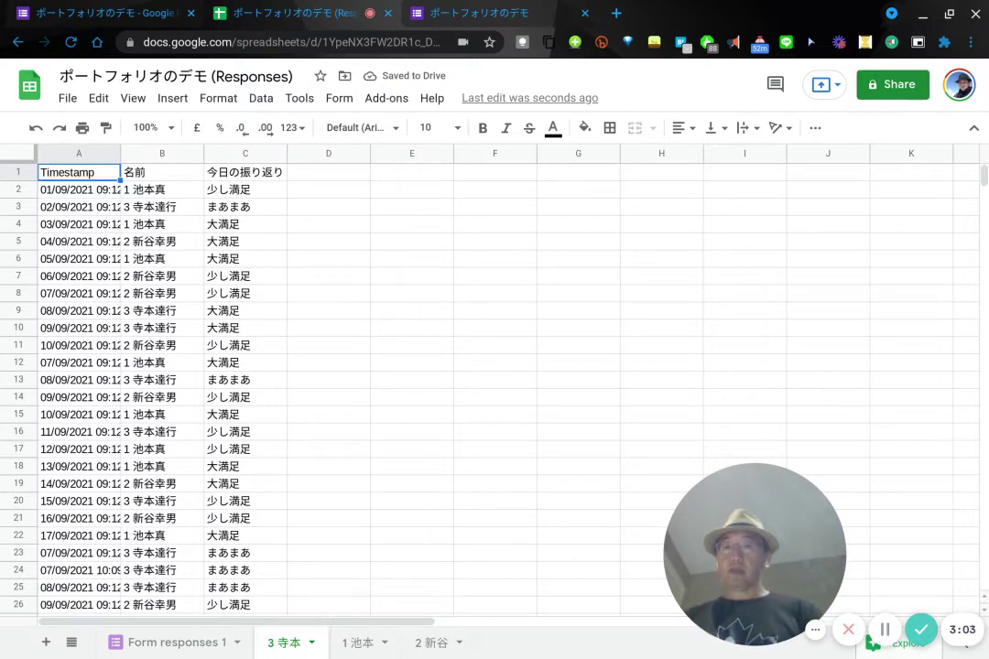
- Inspect the QUERY formula in cell A1 and review the imported response rows down to the end of the data
{"action": "double_click", "coordinate": [90, 172]}
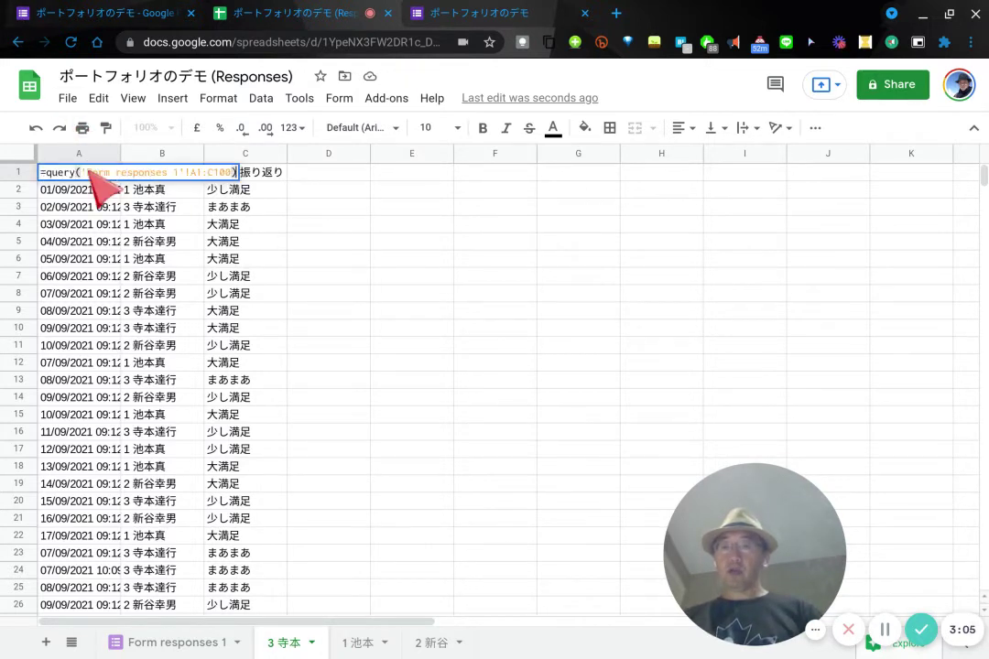
{"action": "left_click", "coordinate": [319, 193]}
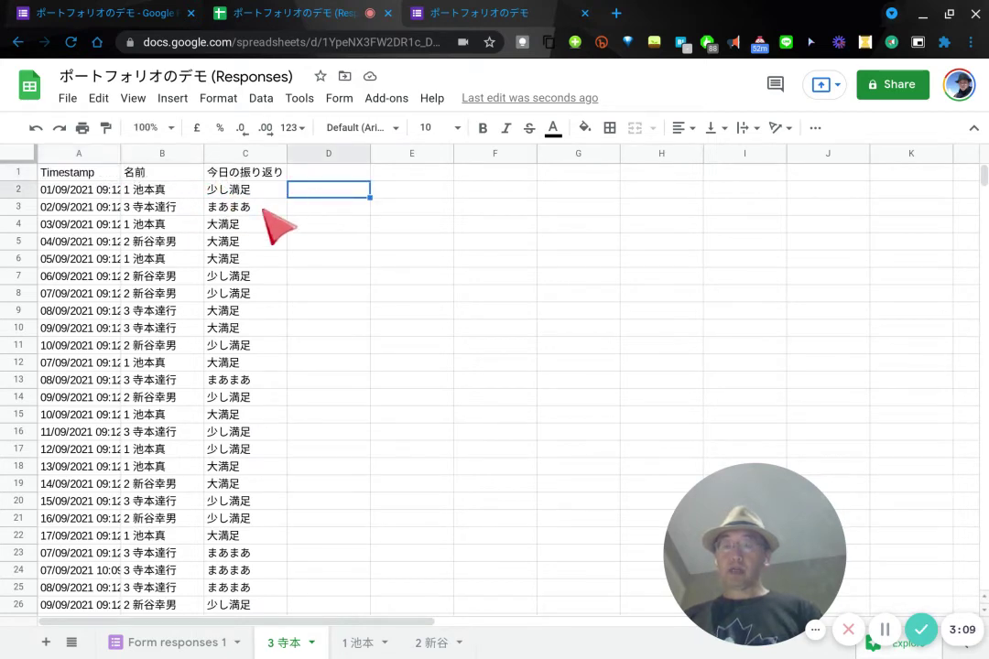
{"action": "scroll", "coordinate": [275, 220], "scroll_direction": "down", "scroll_amount": 4}
{"action": "scroll", "coordinate": [264, 210], "scroll_direction": "down", "scroll_amount": 6}
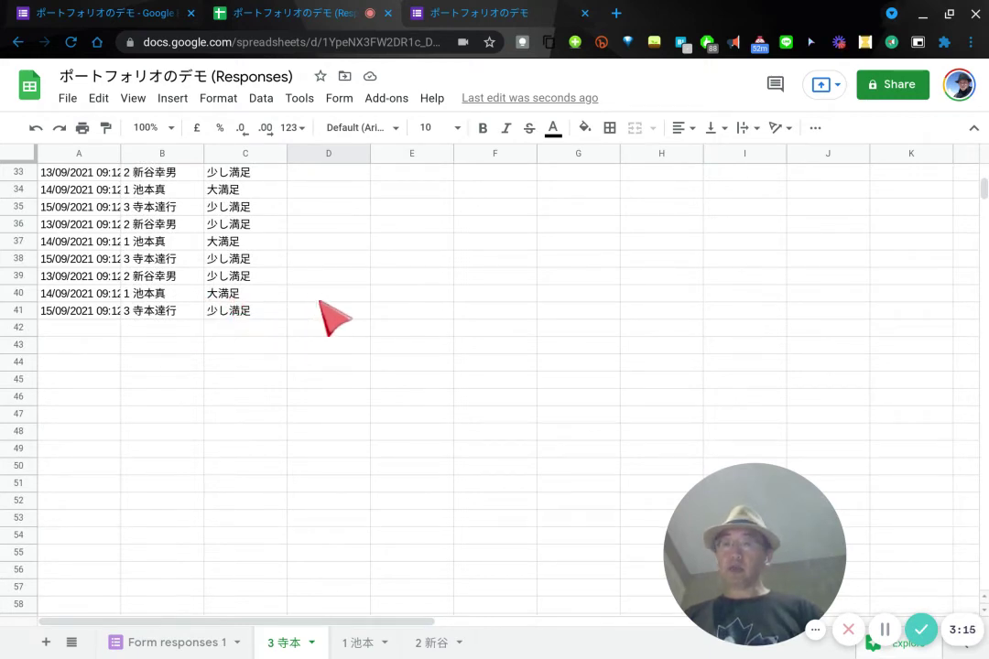
- Create a filter on the imported responses, show only respondent 3 in the 名前 column, and compare with the Form responses 1 sheet
{"action": "scroll", "coordinate": [495, 384], "scroll_direction": "up", "scroll_amount": 10}
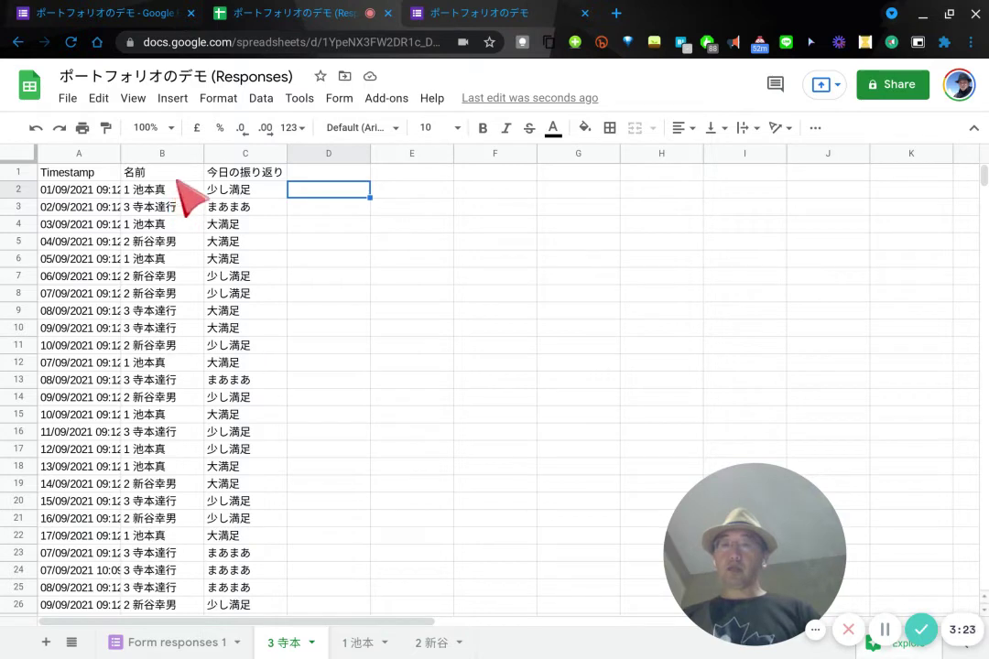
{"action": "left_click", "coordinate": [260, 101]}
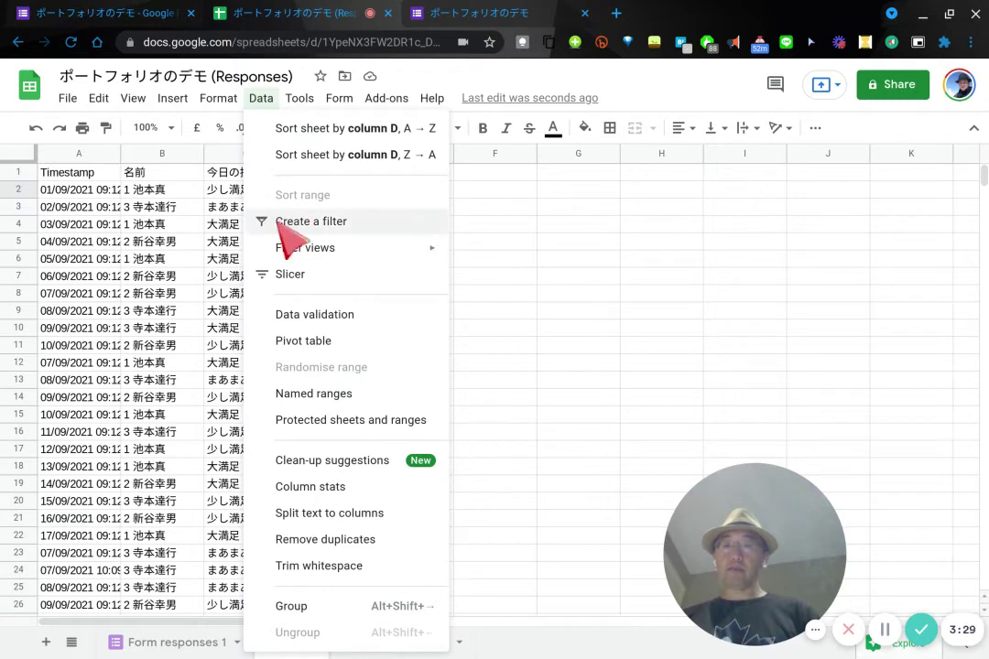
{"action": "left_click", "coordinate": [274, 221]}
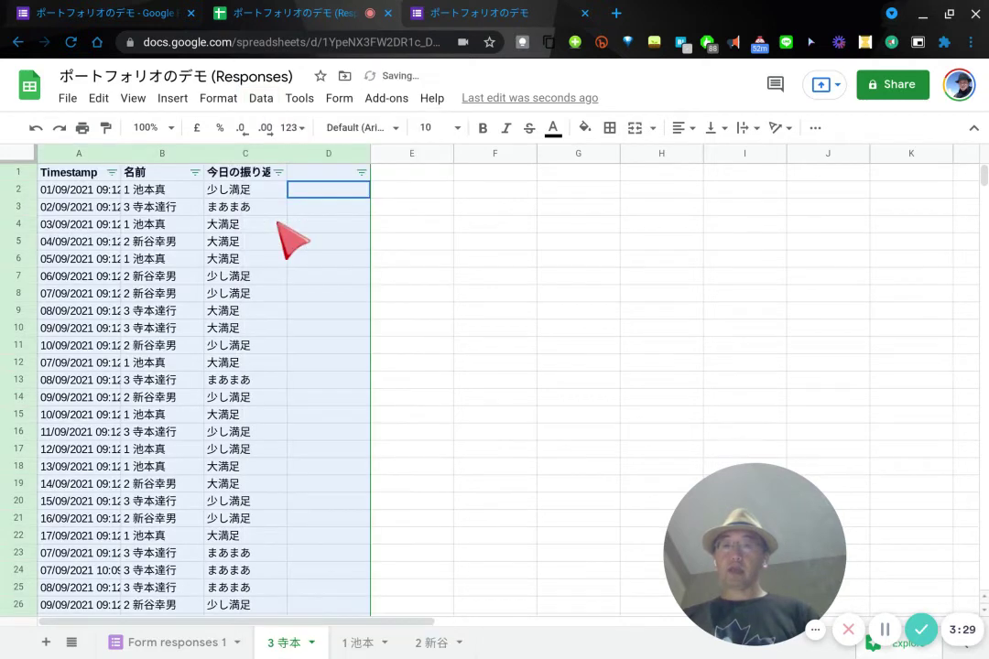
{"action": "left_click", "coordinate": [195, 172]}
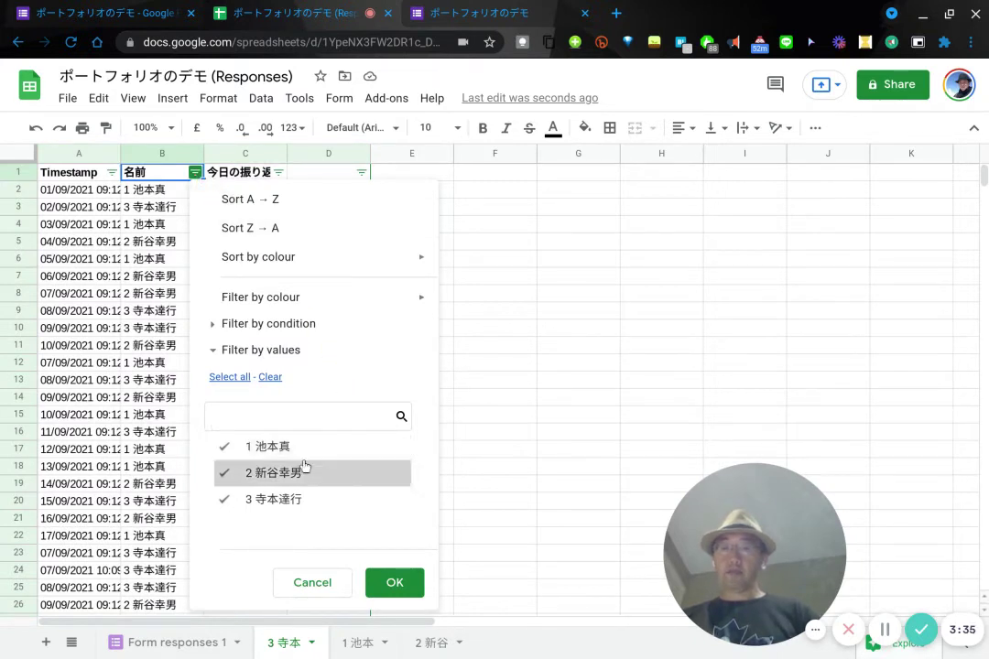
{"action": "left_click", "coordinate": [271, 377]}
{"action": "left_click", "coordinate": [272, 501]}
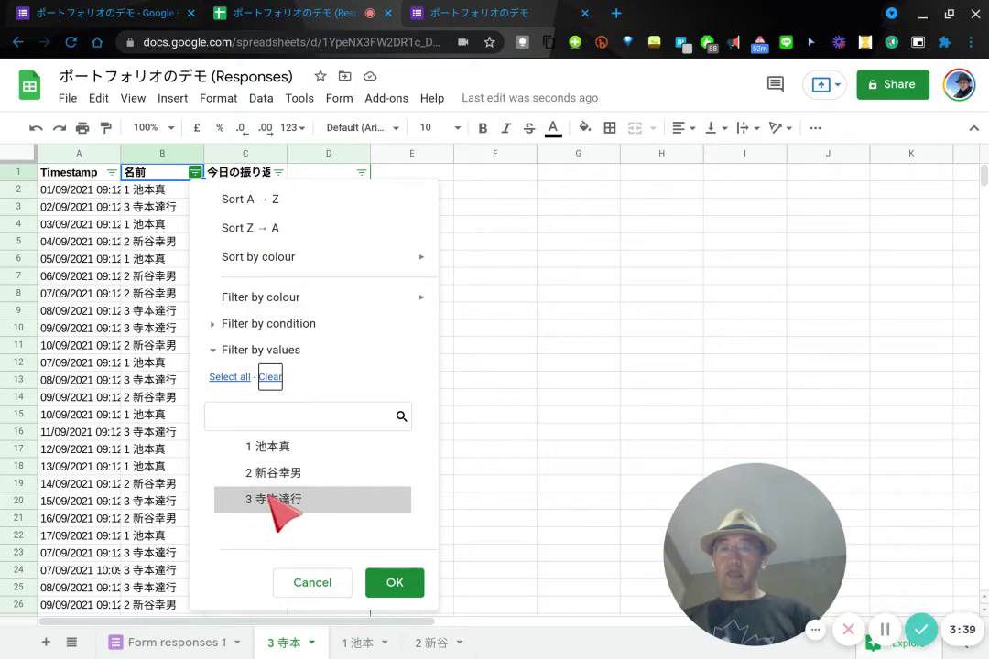
{"action": "left_click", "coordinate": [394, 584]}
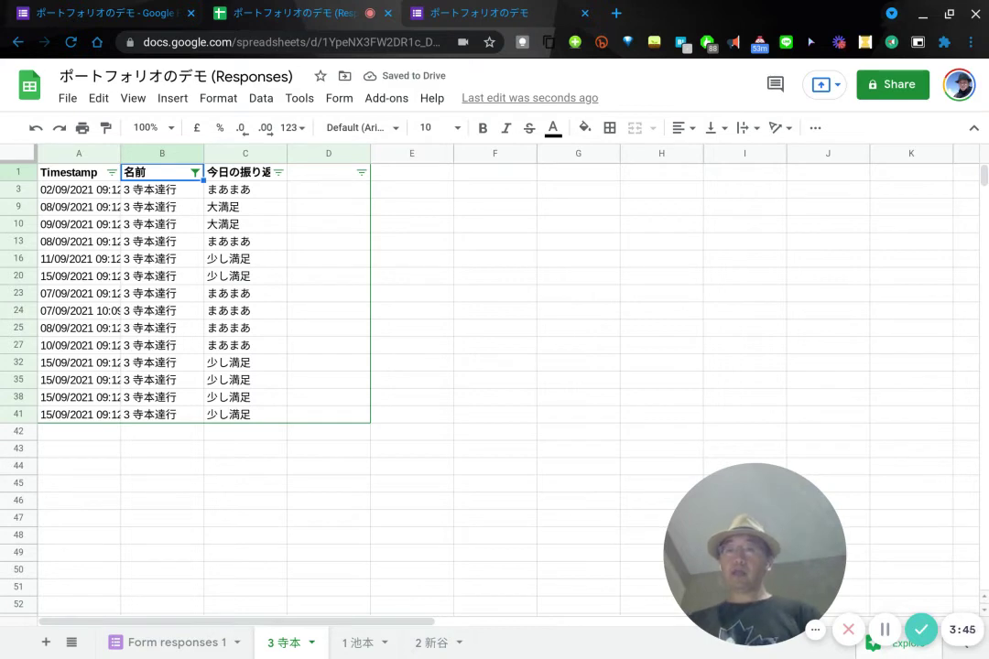
{"action": "left_click", "coordinate": [182, 645]}
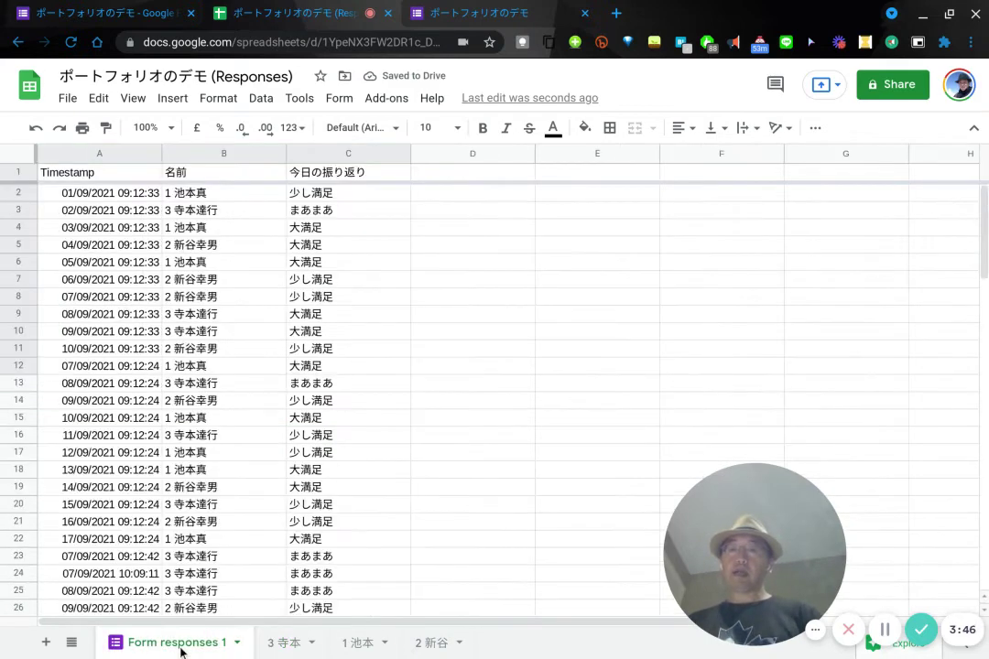
{"action": "left_click", "coordinate": [285, 644]}
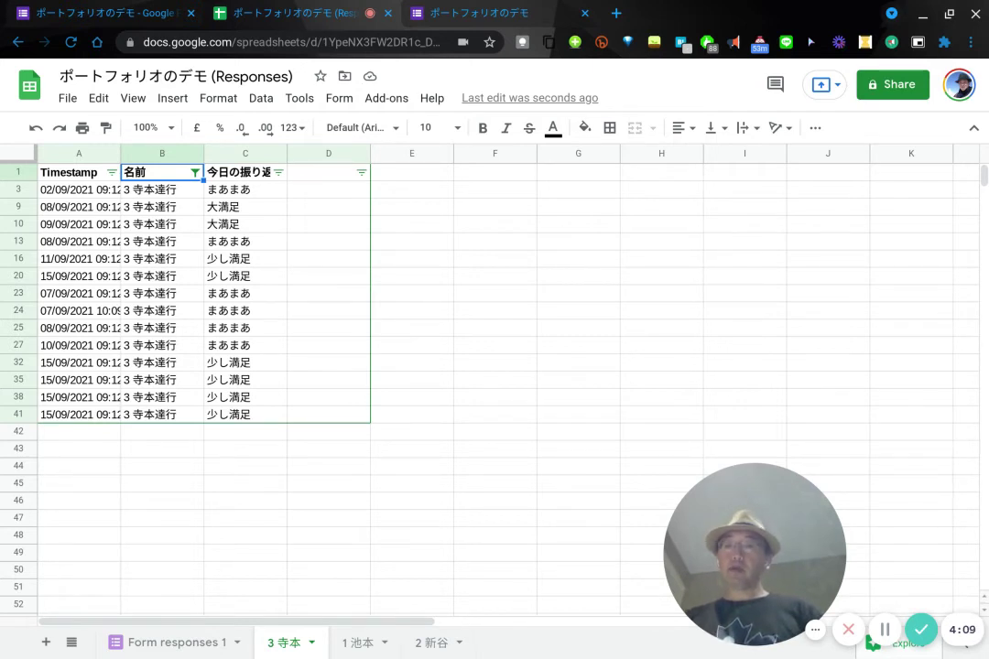
- Publish only respondent 3's sheet to the web as a web page link and confirm the publication
{"action": "left_click", "coordinate": [63, 97]}
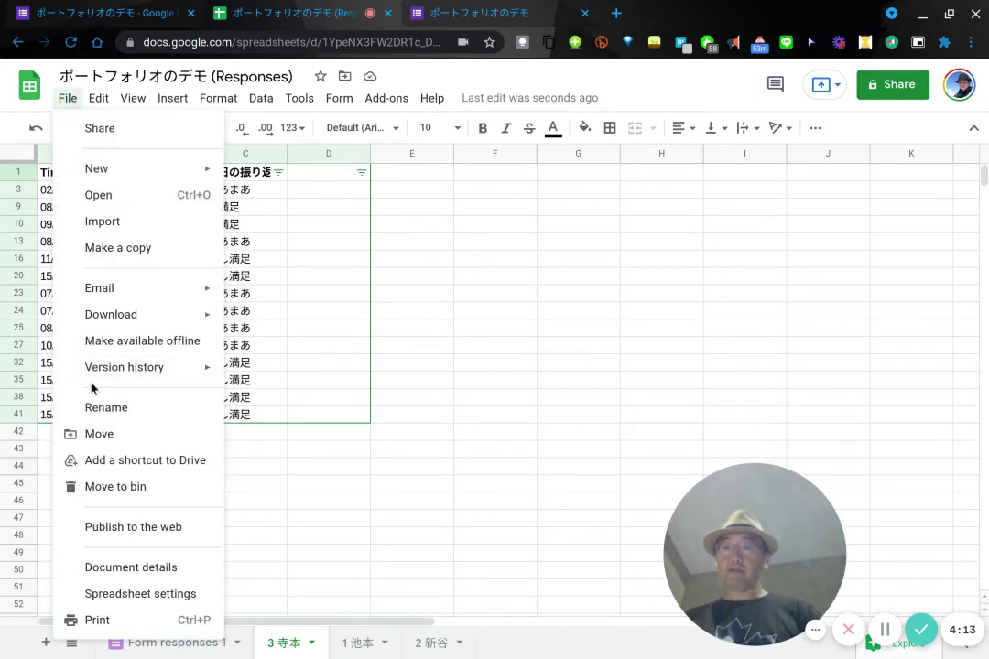
{"action": "left_click", "coordinate": [128, 528]}
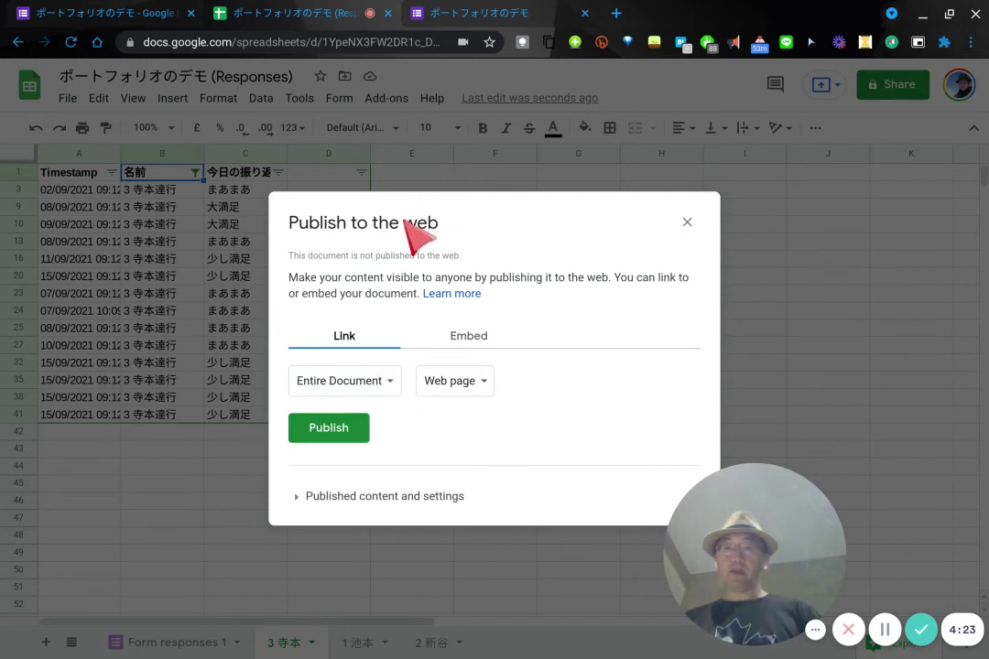
{"action": "left_click", "coordinate": [389, 381]}
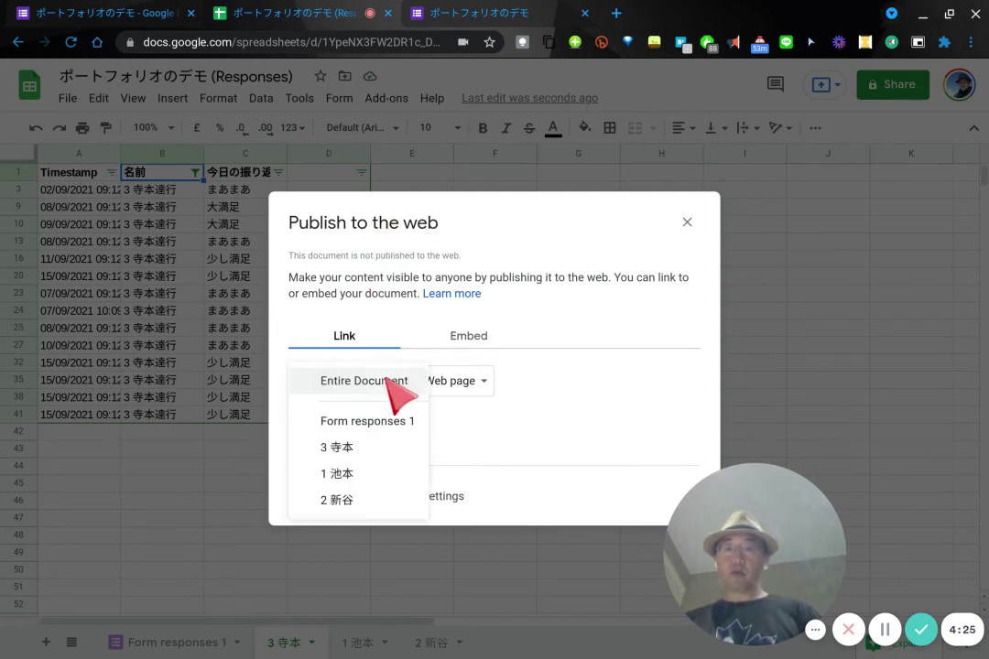
{"action": "left_click", "coordinate": [364, 448]}
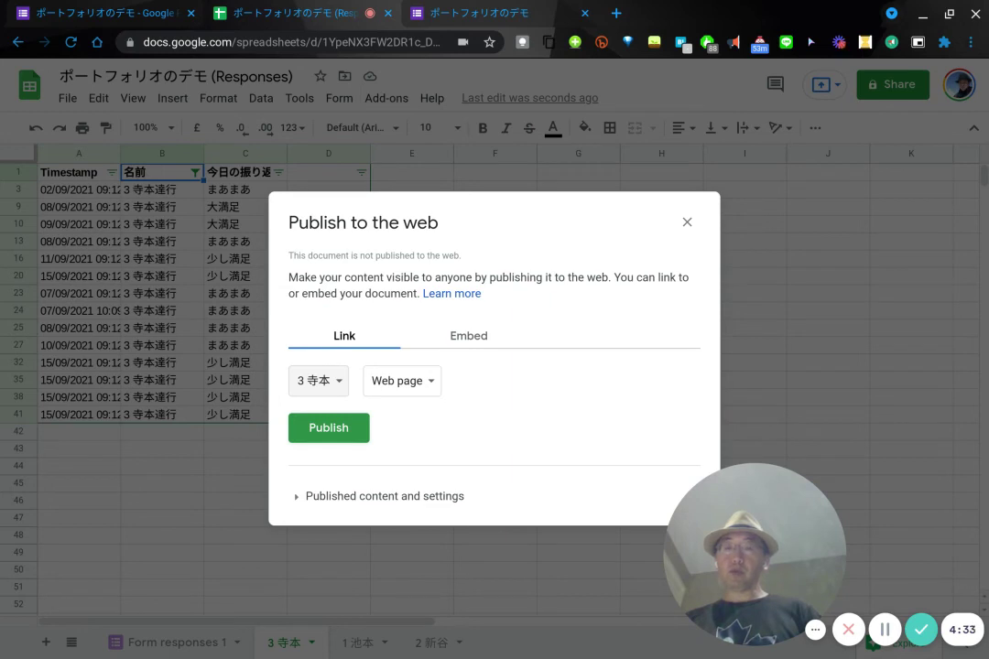
{"action": "left_click", "coordinate": [345, 431]}
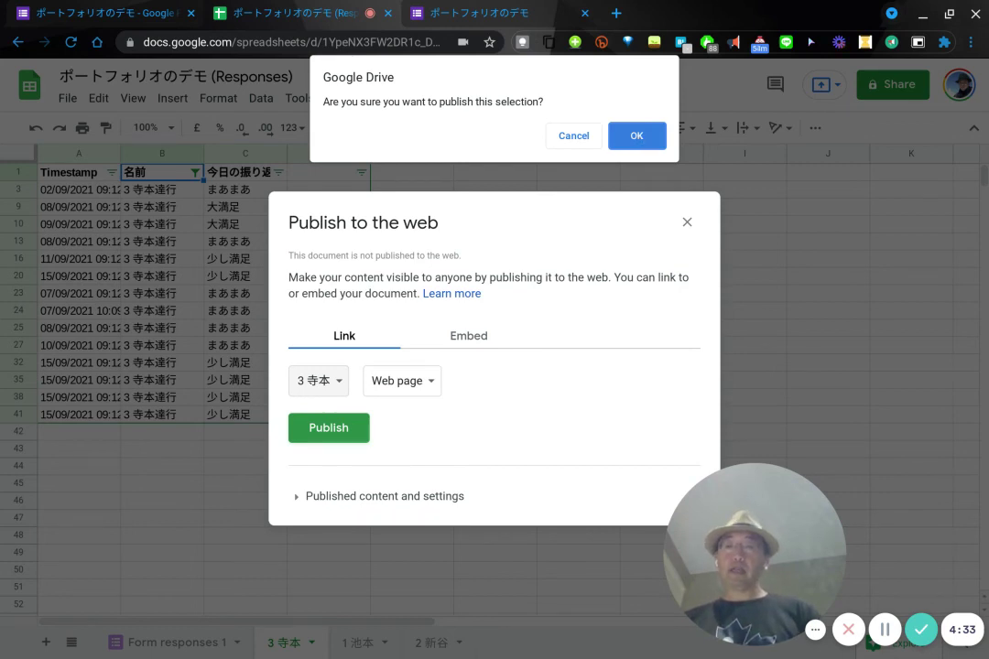
{"action": "left_click", "coordinate": [646, 138]}
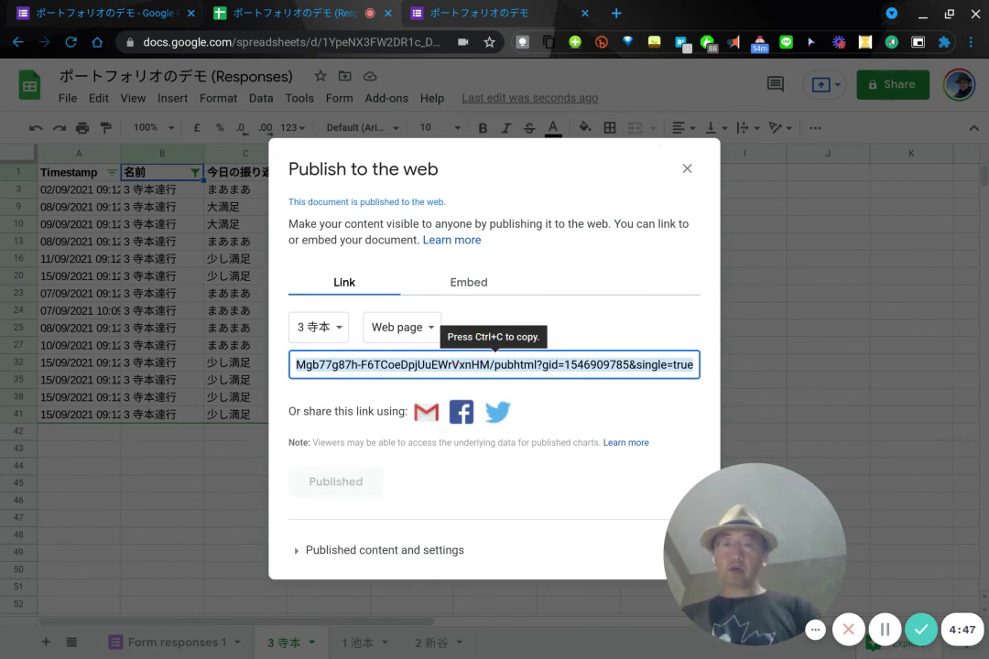
- Copy the published link, view the page in a new browser tab, and return to the spreadsheet to close the publishing dialog
{"action": "key", "text": "ctrl+c"}
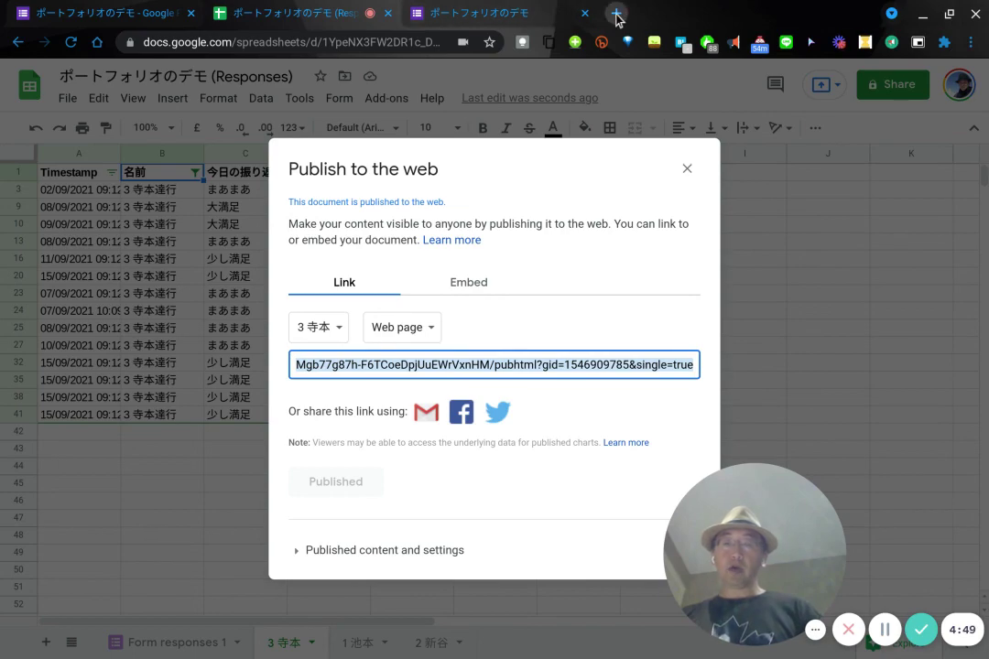
{"action": "left_click", "coordinate": [617, 15]}
{"action": "key", "text": "ctrl+v"}
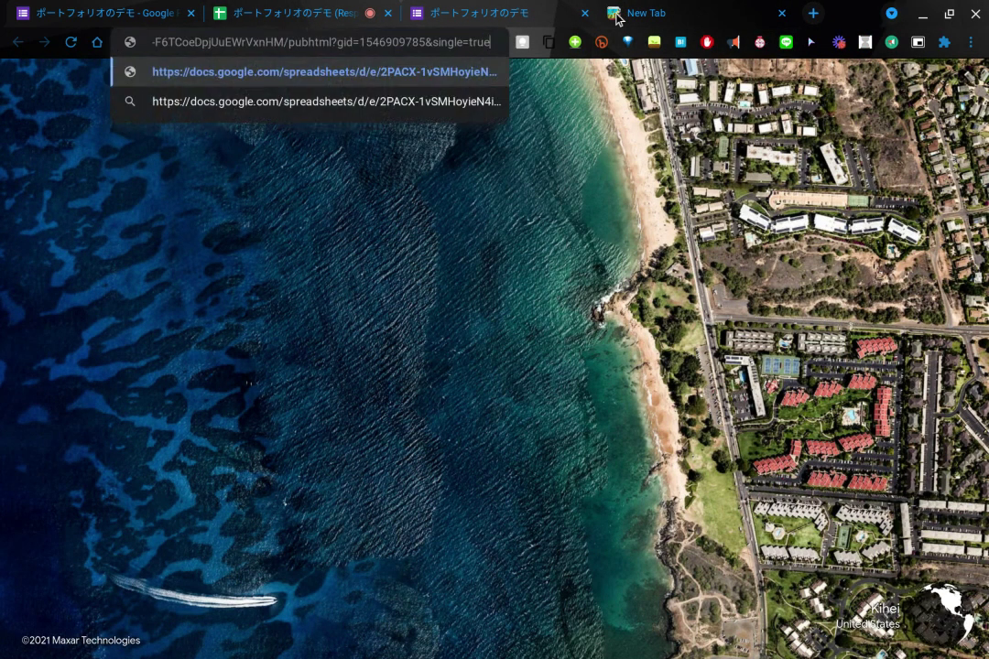
{"action": "key", "text": "Return"}
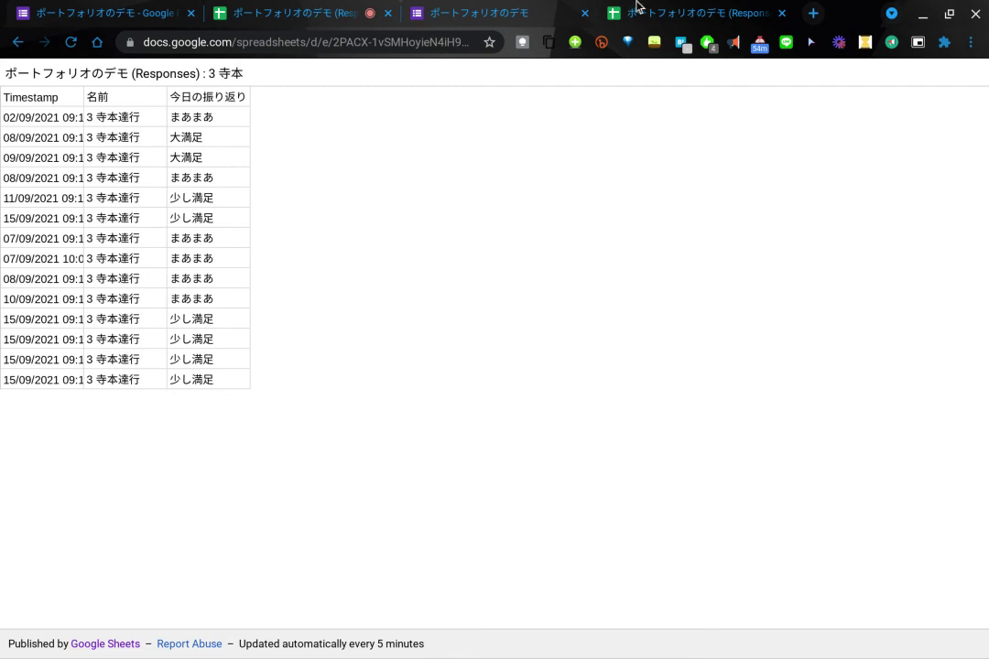
{"action": "left_click", "coordinate": [332, 11]}
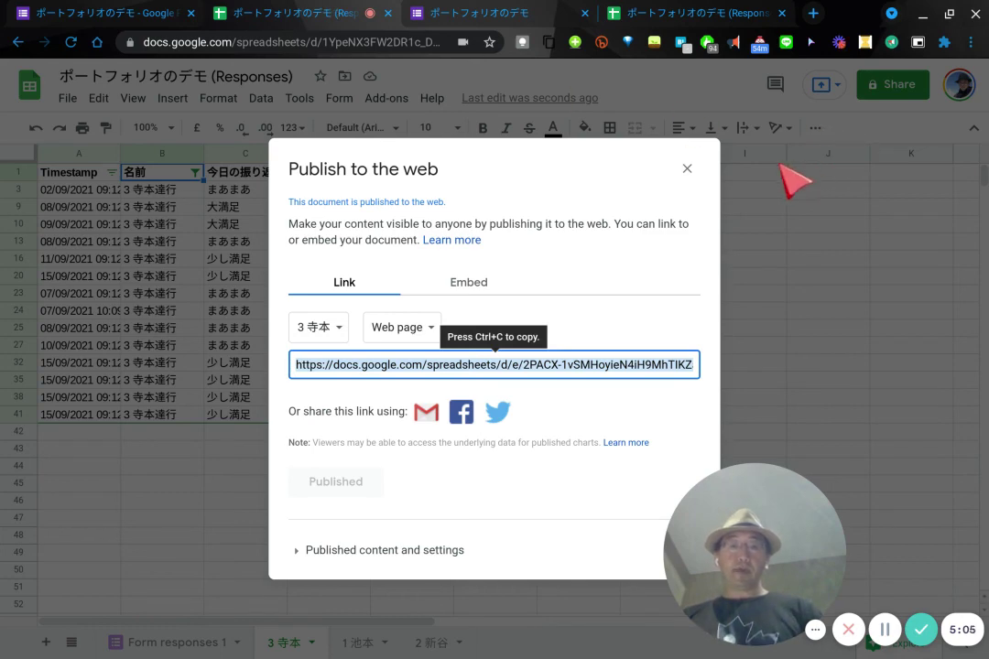
{"action": "left_click", "coordinate": [686, 169]}
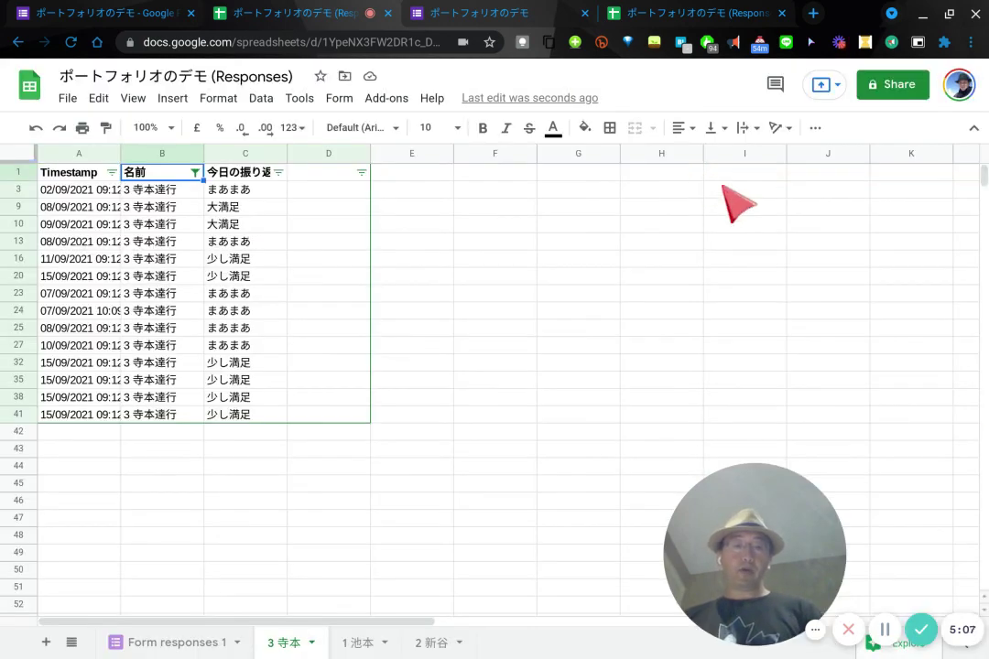